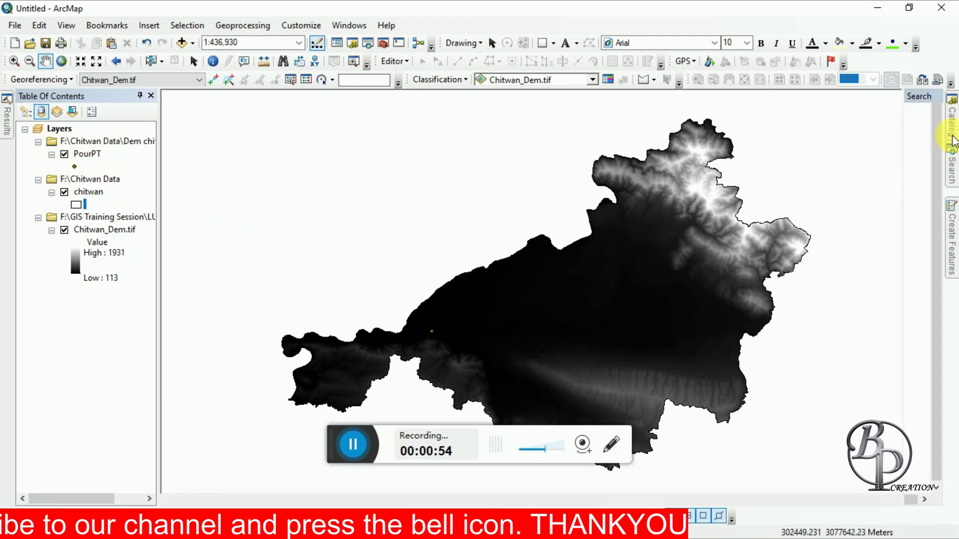
pyautogui.moveTo(953, 127)
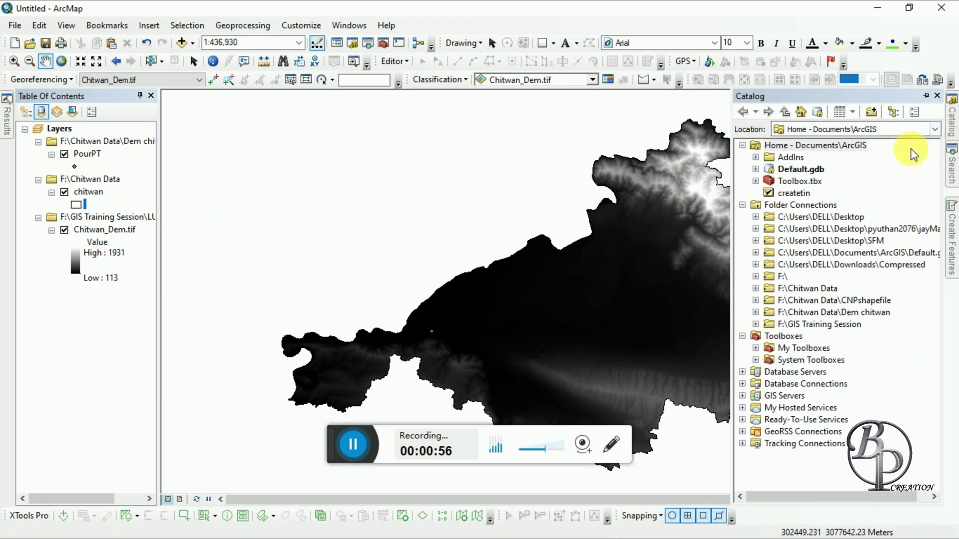
pyautogui.click(806, 288)
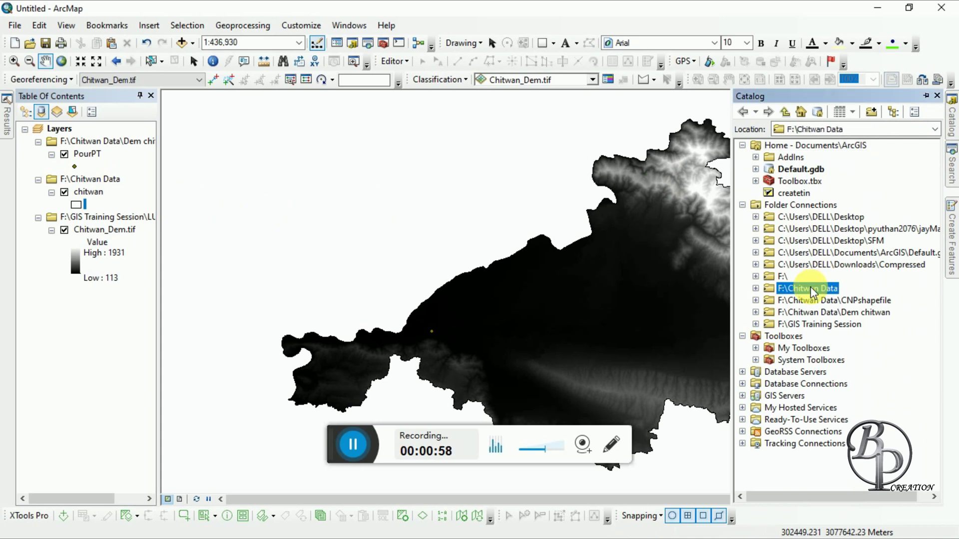
pyautogui.rightClick(810, 288)
pyautogui.moveTo(844, 370)
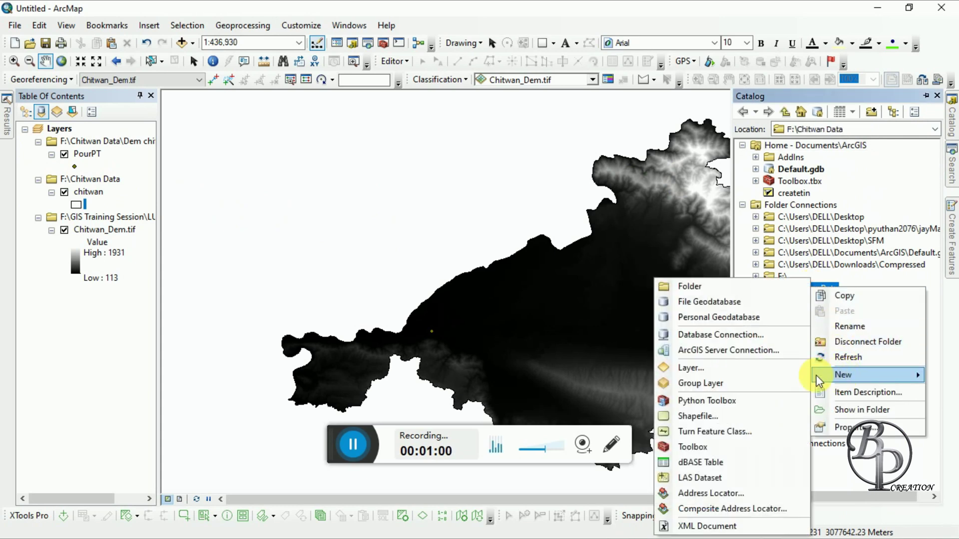
pyautogui.click(717, 421)
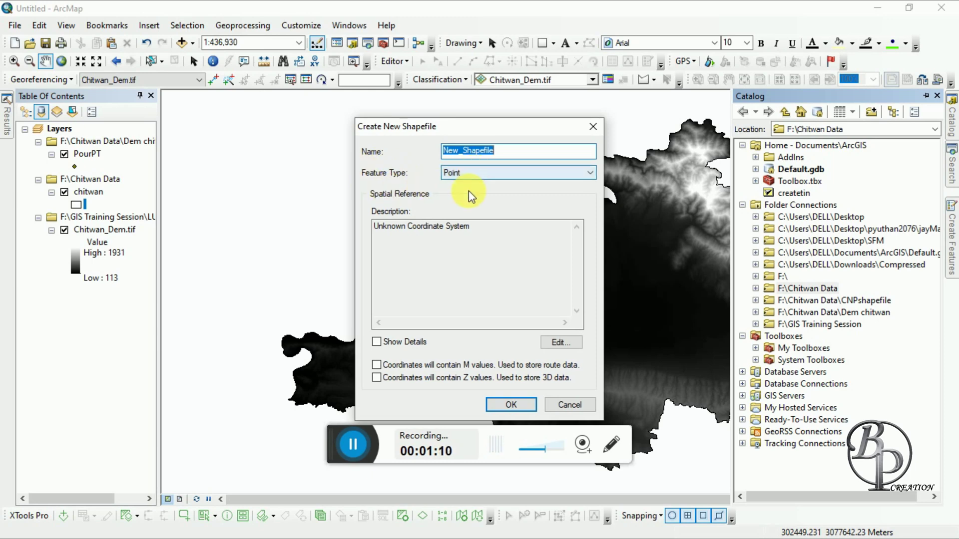
pyautogui.click(560, 342)
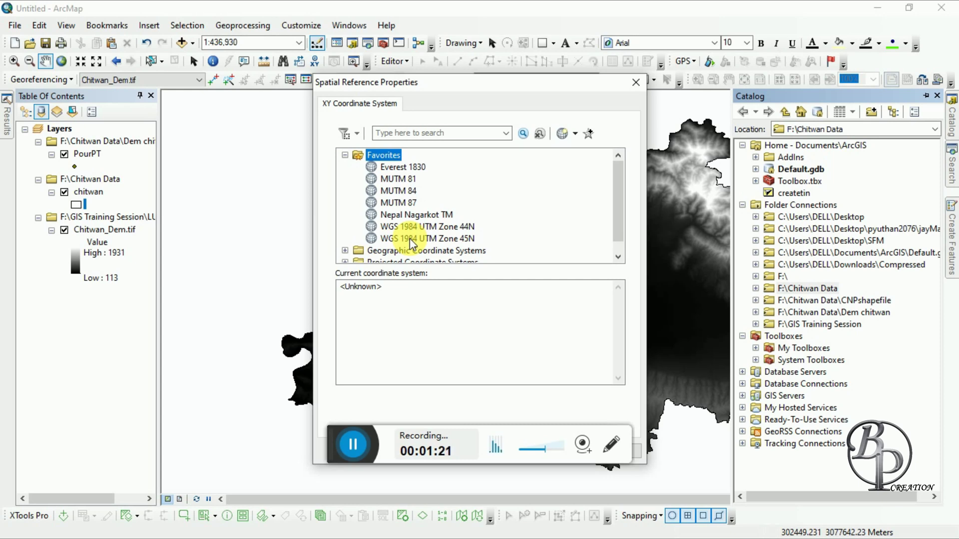
pyautogui.click(409, 238)
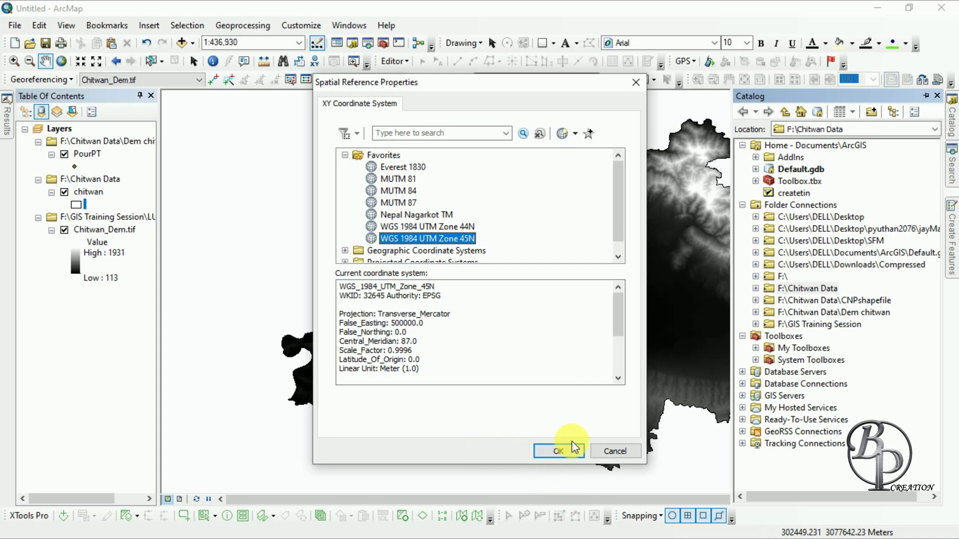
pyautogui.click(612, 452)
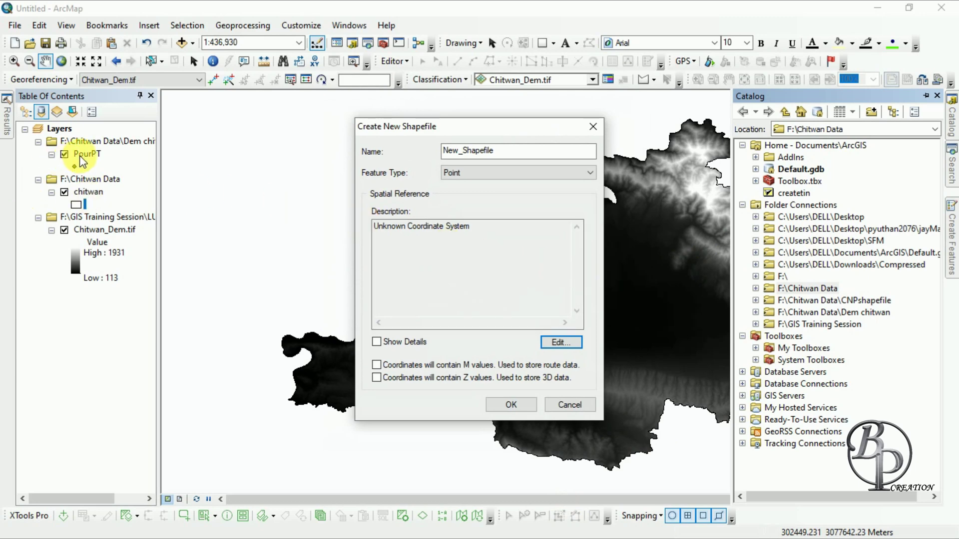
pyautogui.click(570, 405)
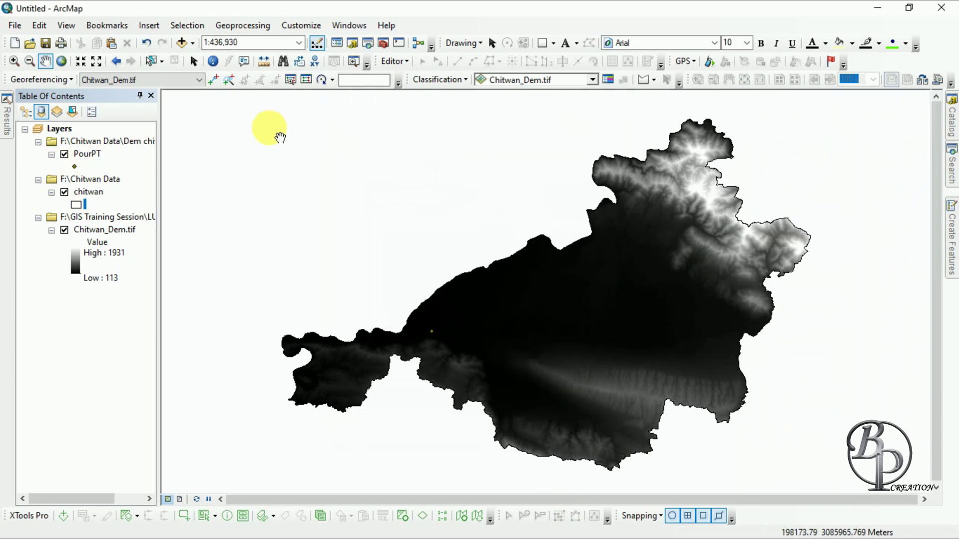
# Start an edit session on the PourPT layer and continue despite the other layer's differing spatial reference
pyautogui.click(394, 61)
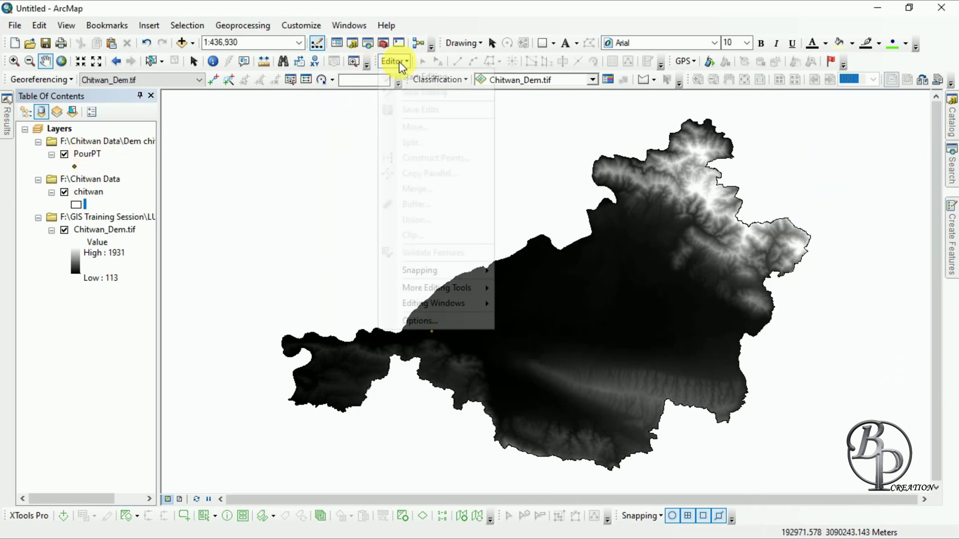
pyautogui.click(410, 78)
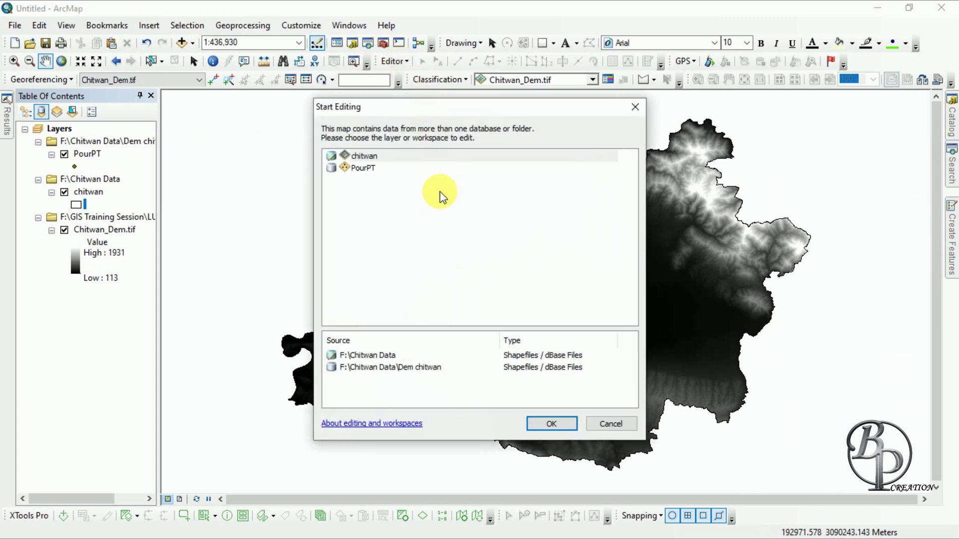
pyautogui.click(364, 170)
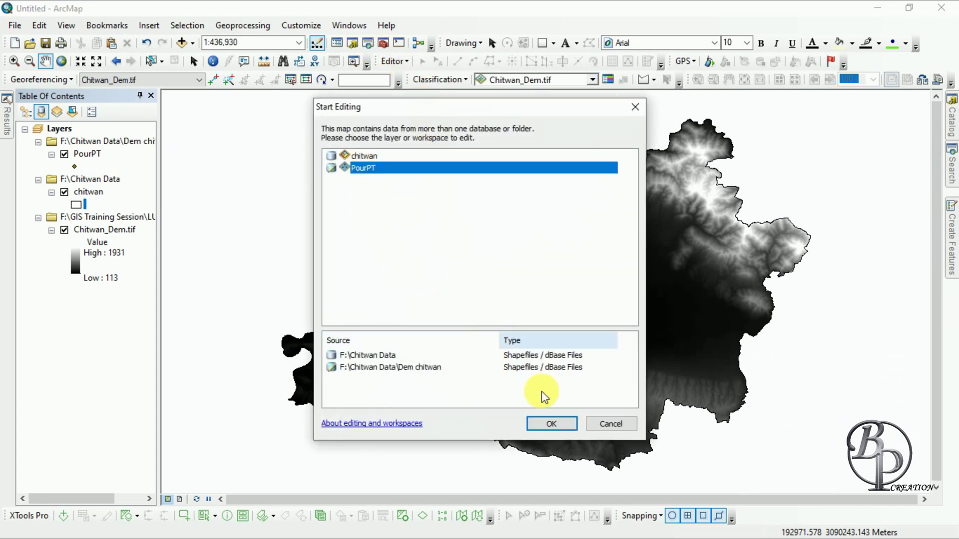
pyautogui.click(564, 424)
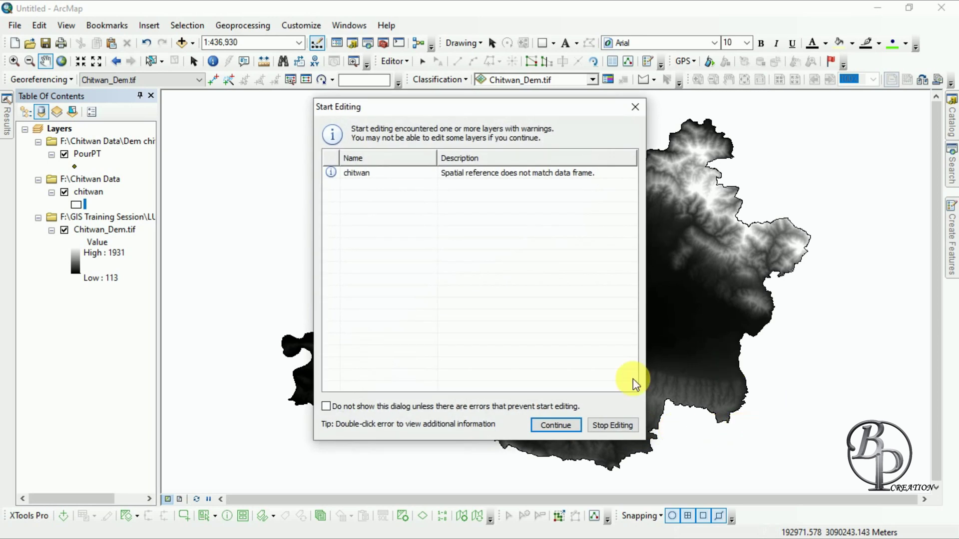
pyautogui.click(552, 425)
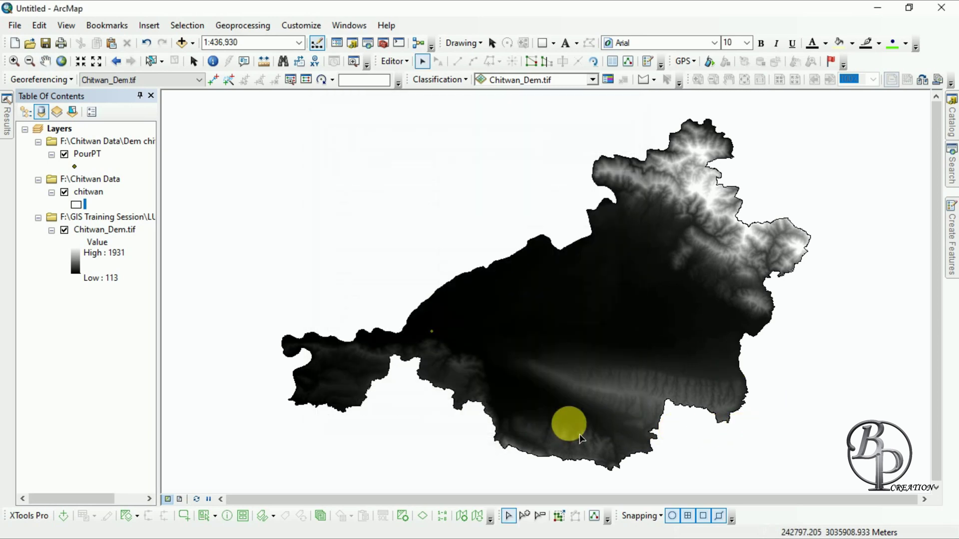
# Choose the PourPT template with the Point construction tool, then open and dismiss the Absolute X, Y coordinate entry on the map
pyautogui.click(950, 245)
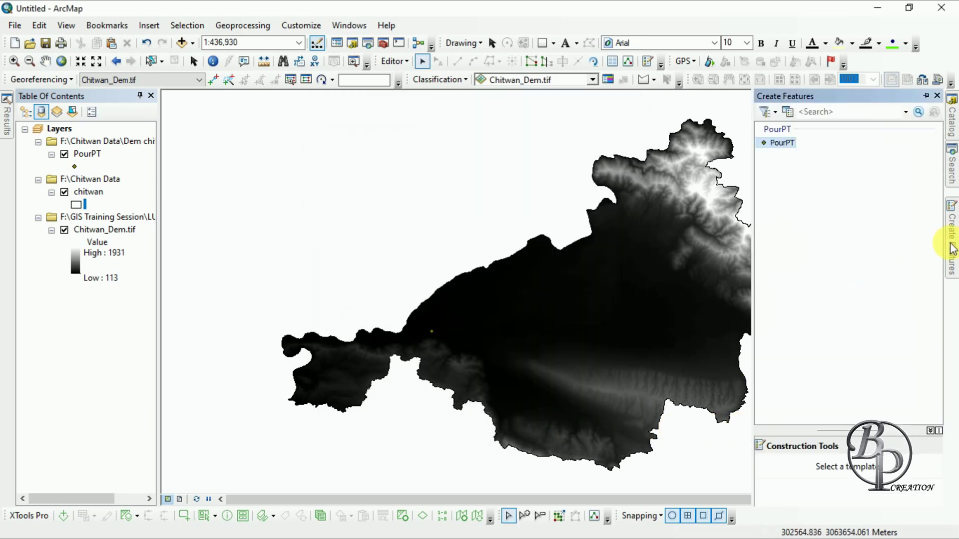
pyautogui.click(775, 141)
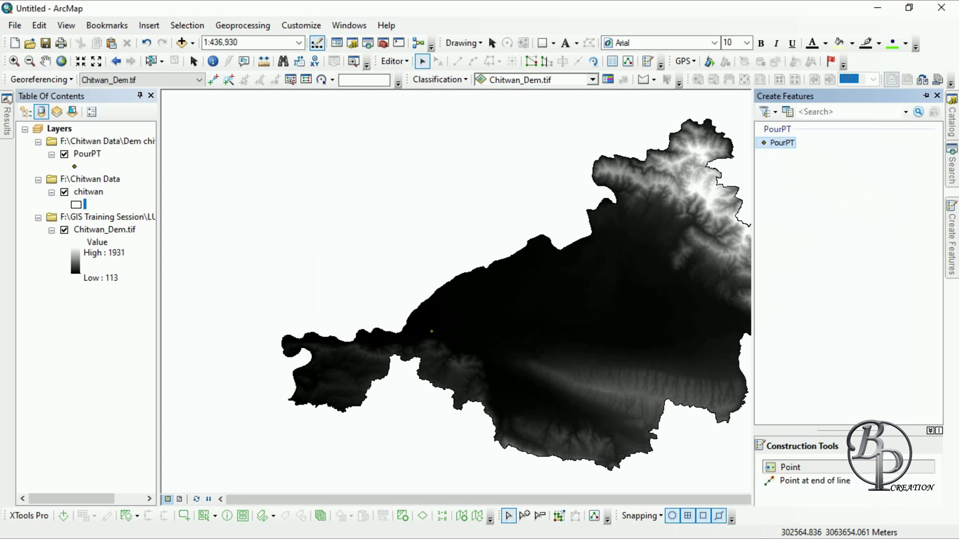
pyautogui.click(789, 466)
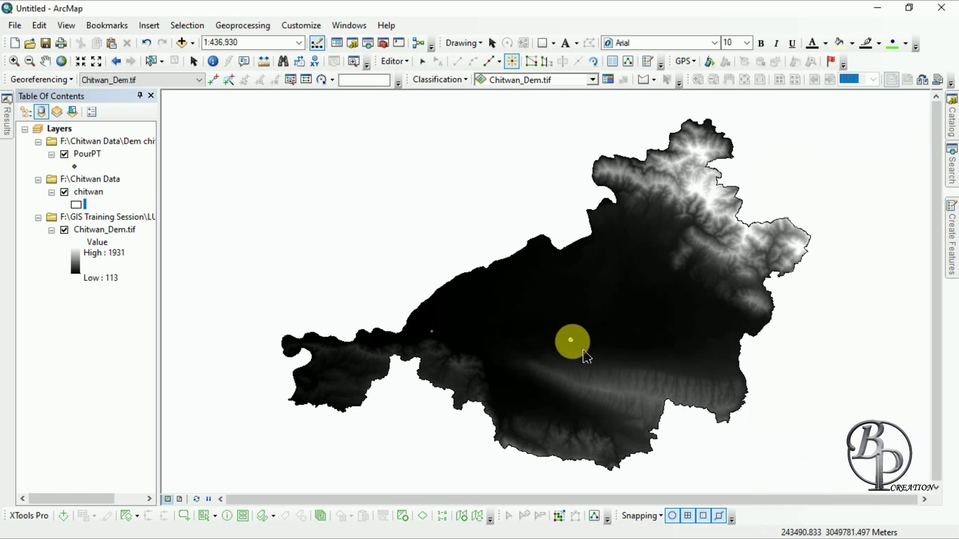
pyautogui.click(571, 332)
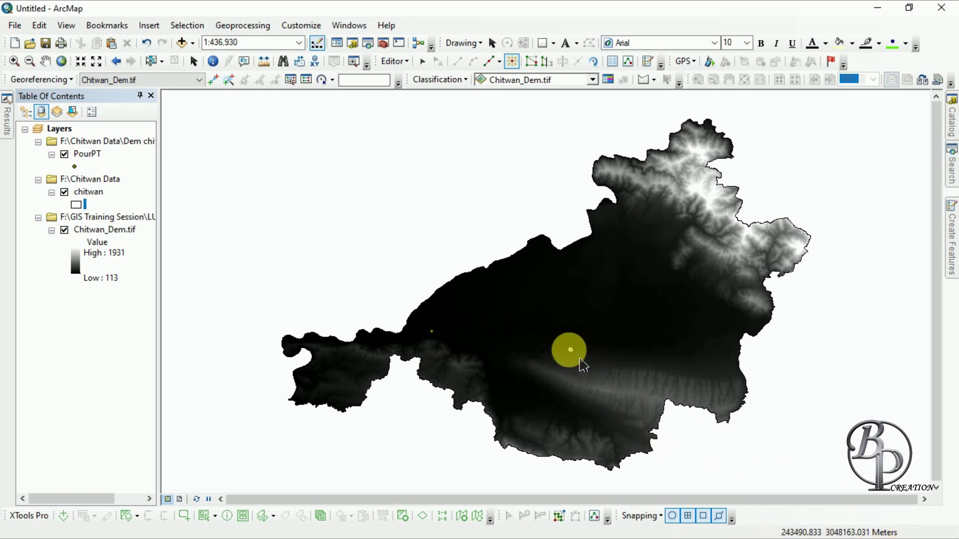
pyautogui.rightClick(506, 310)
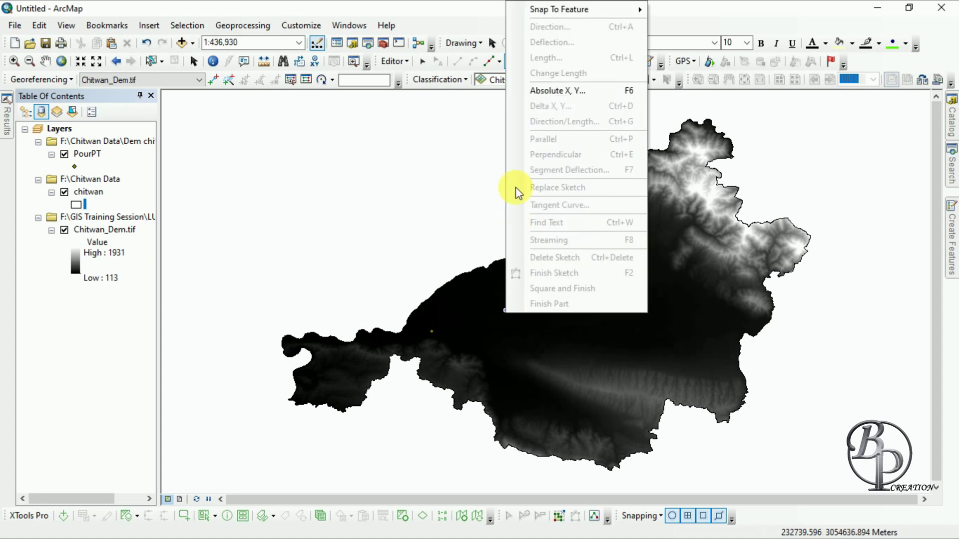
pyautogui.click(541, 89)
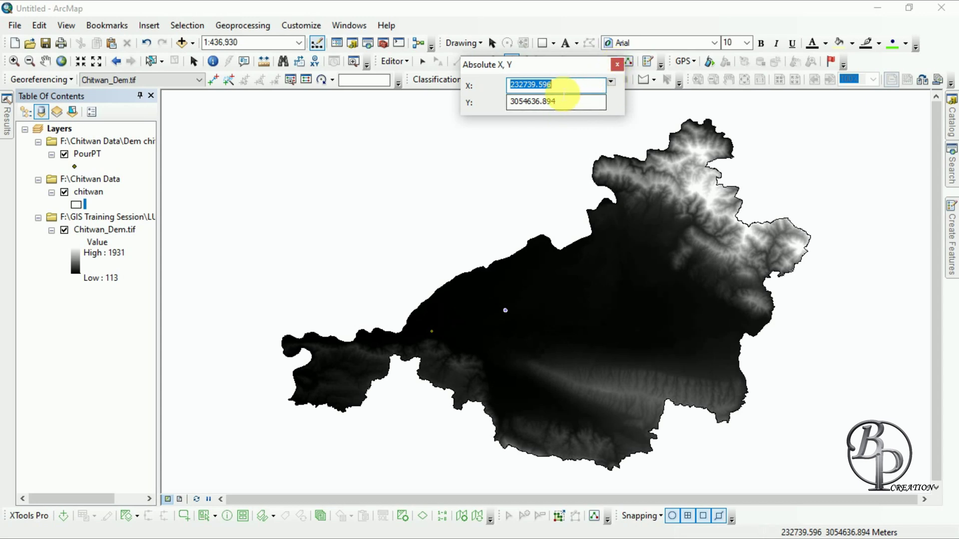
pyautogui.click(617, 64)
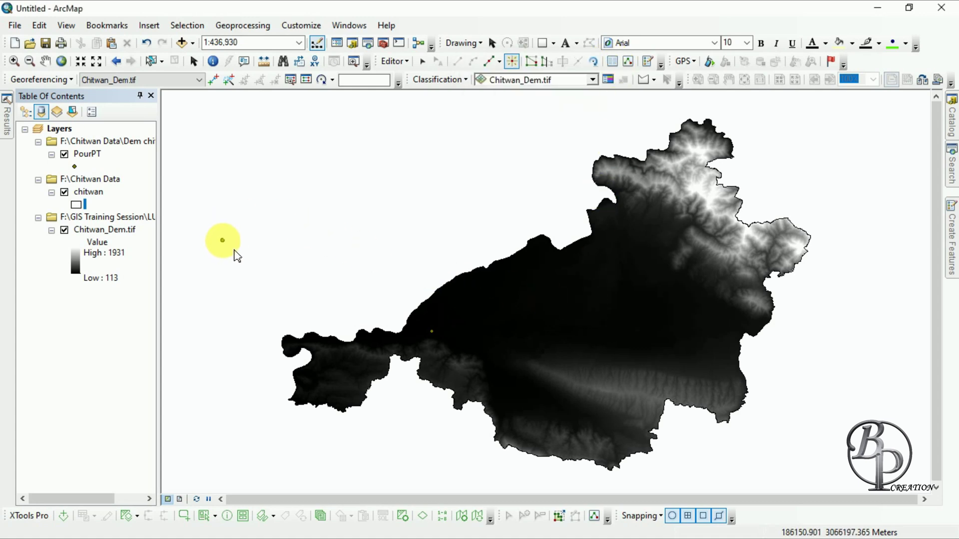
# Run the Spatial Analyst Hydrology Fill tool on Chitwan_Dem.tif with the default output raster and no Z limit
pyautogui.click(384, 44)
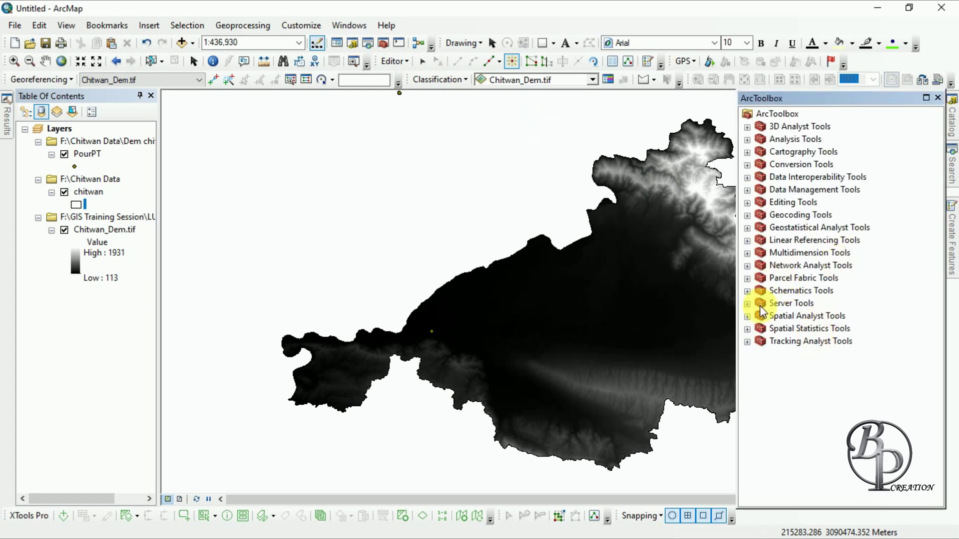
pyautogui.click(747, 319)
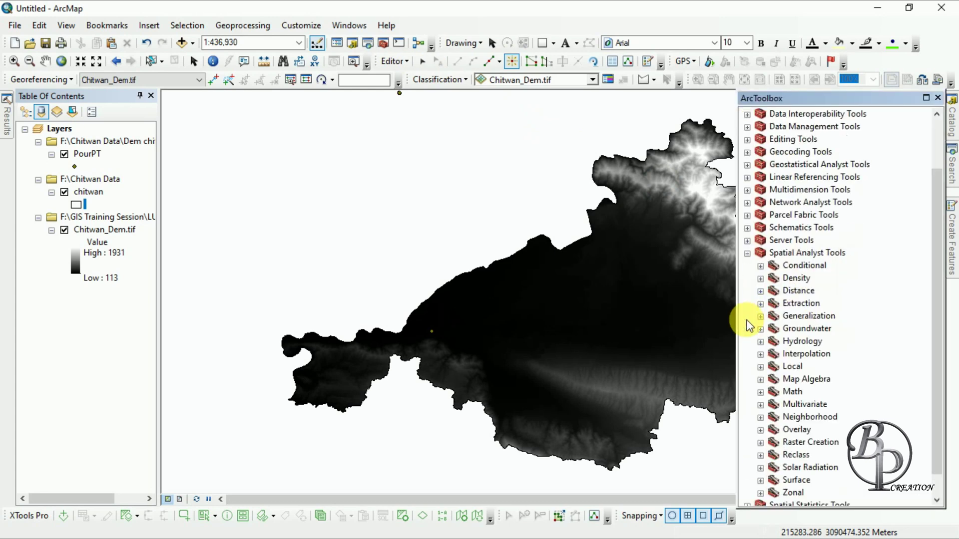
pyautogui.click(761, 341)
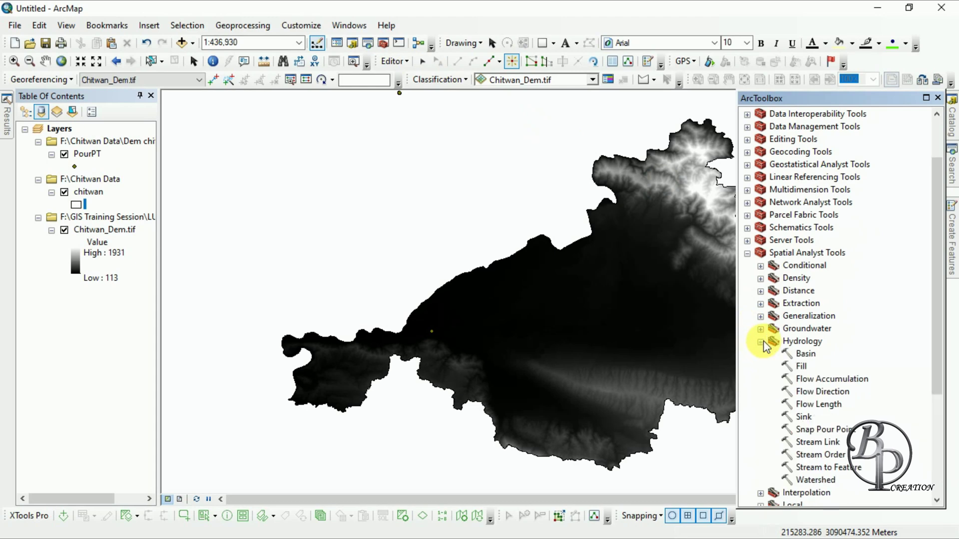
pyautogui.doubleClick(801, 368)
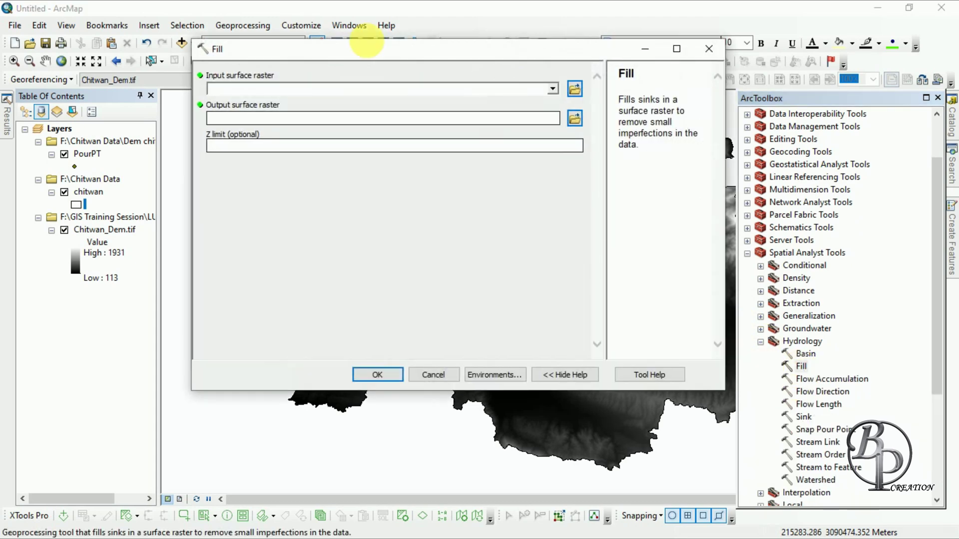
pyautogui.click(553, 88)
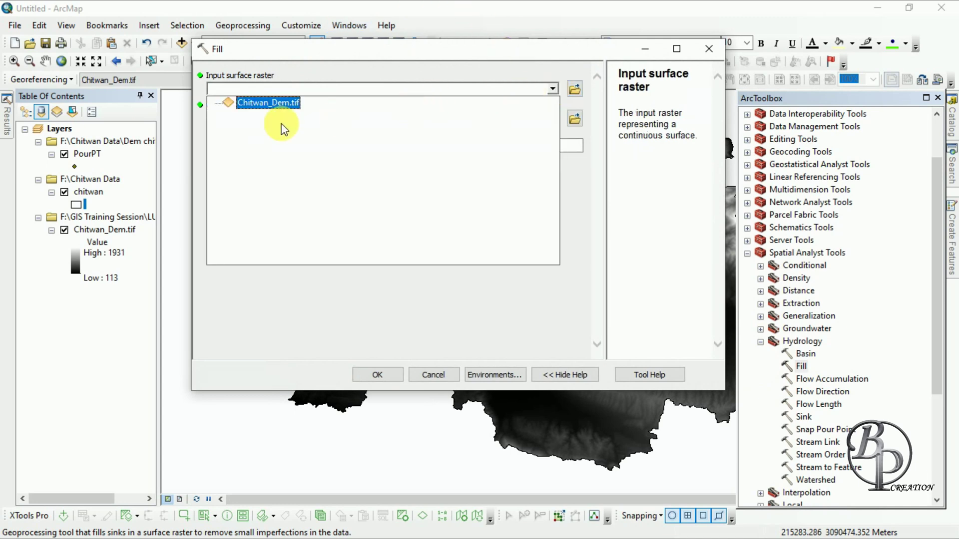
pyautogui.click(276, 106)
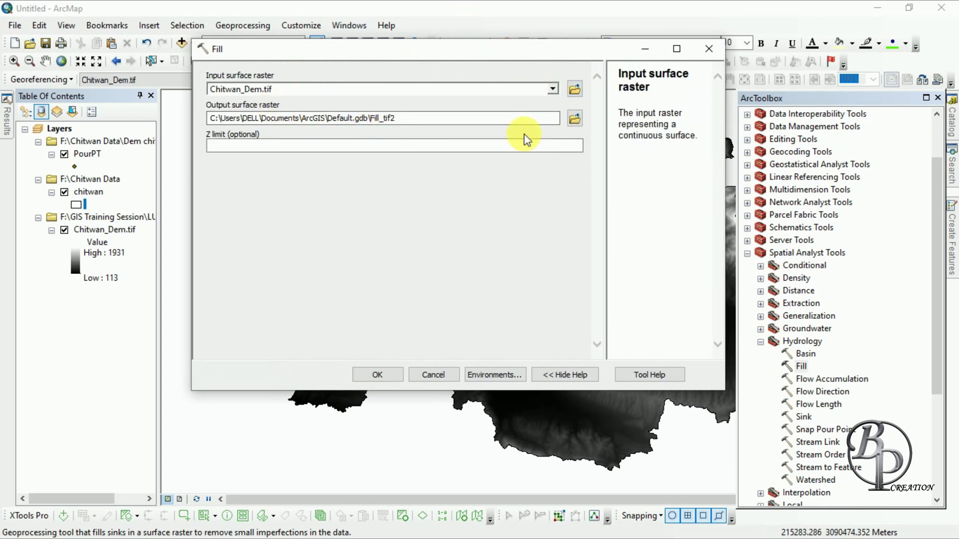
pyautogui.click(336, 120)
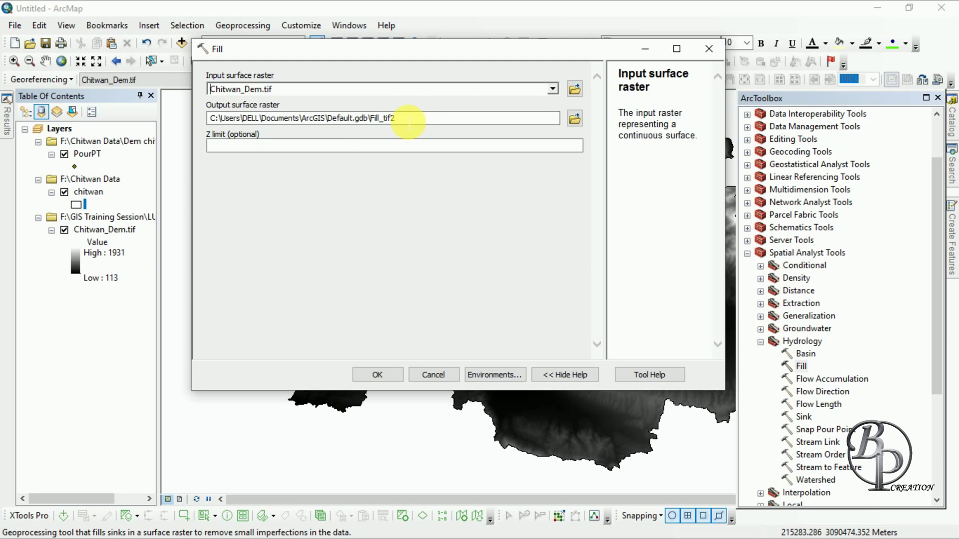
pyautogui.click(376, 373)
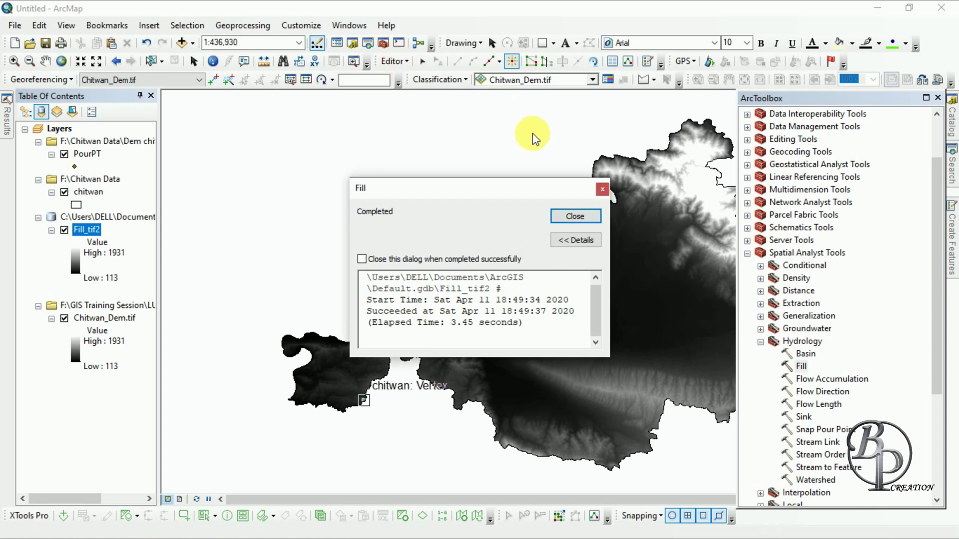
pyautogui.click(574, 215)
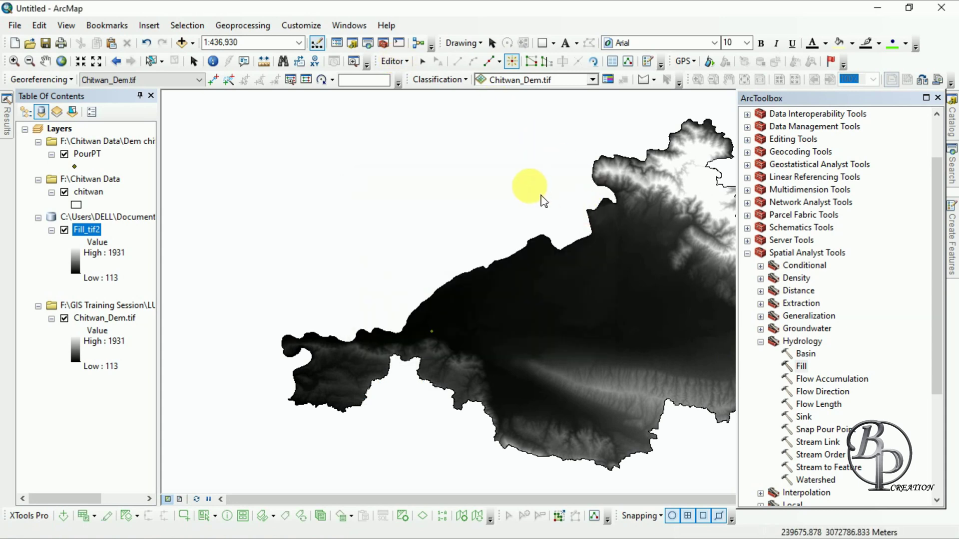
# Stop the edit session and turn off the display of the Chitwan_Dem.tif layer
pyautogui.click(394, 61)
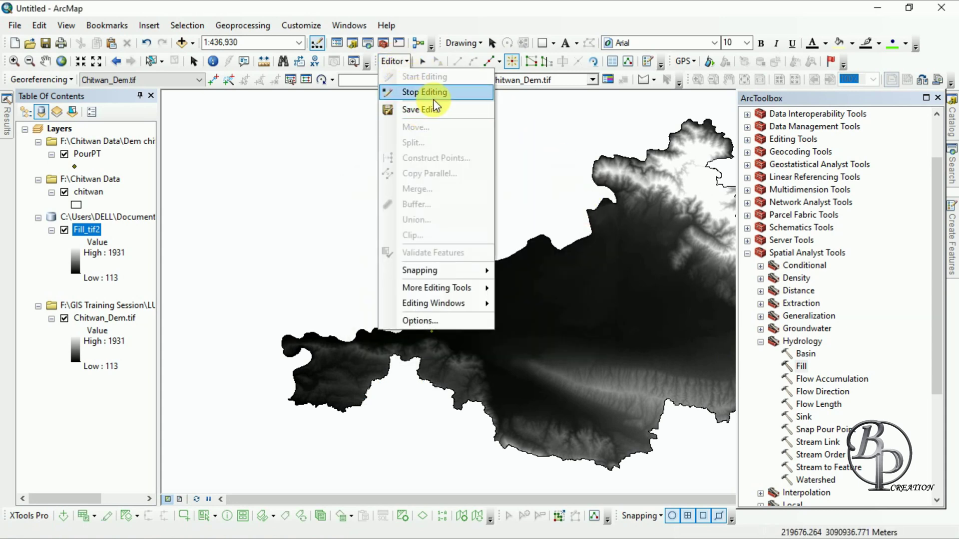
pyautogui.click(433, 95)
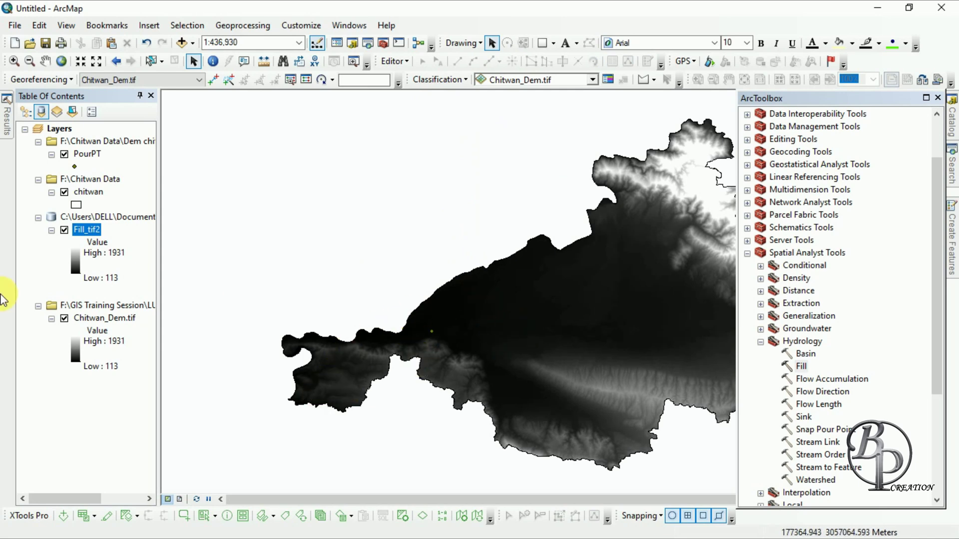
pyautogui.click(64, 318)
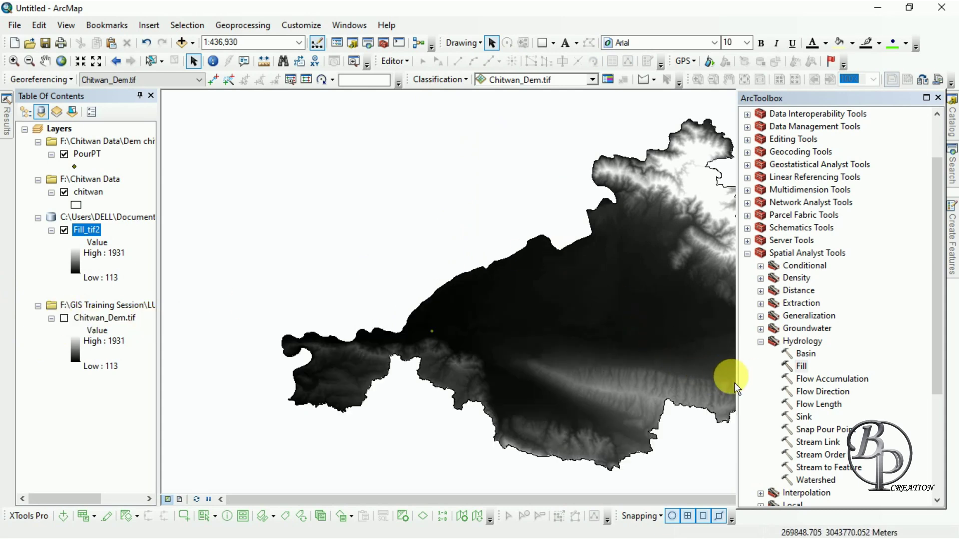
# Run the Hydrology Flow Direction tool on Fill_tif2 with the default output raster, without forcing edge cells to flow outward
pyautogui.click(806, 391)
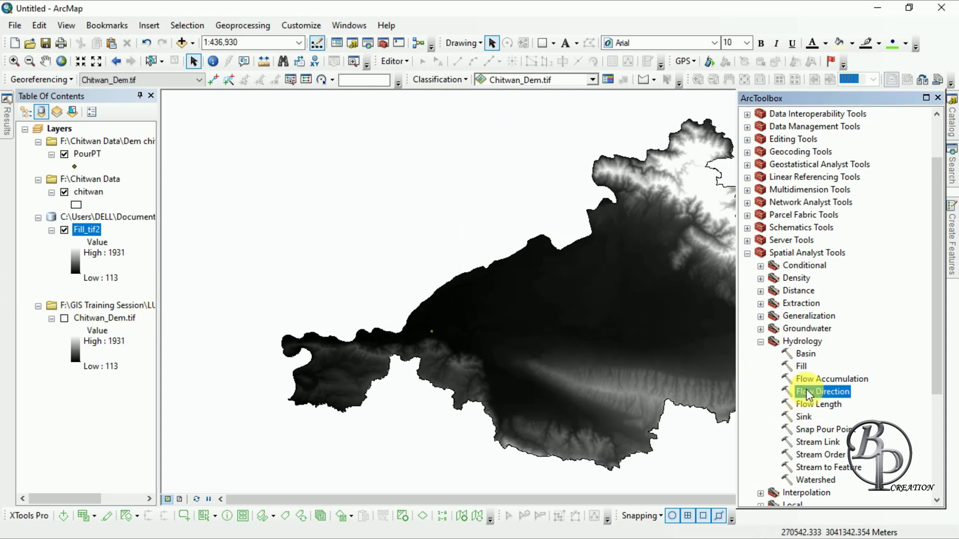
pyautogui.doubleClick(806, 392)
pyautogui.click(553, 89)
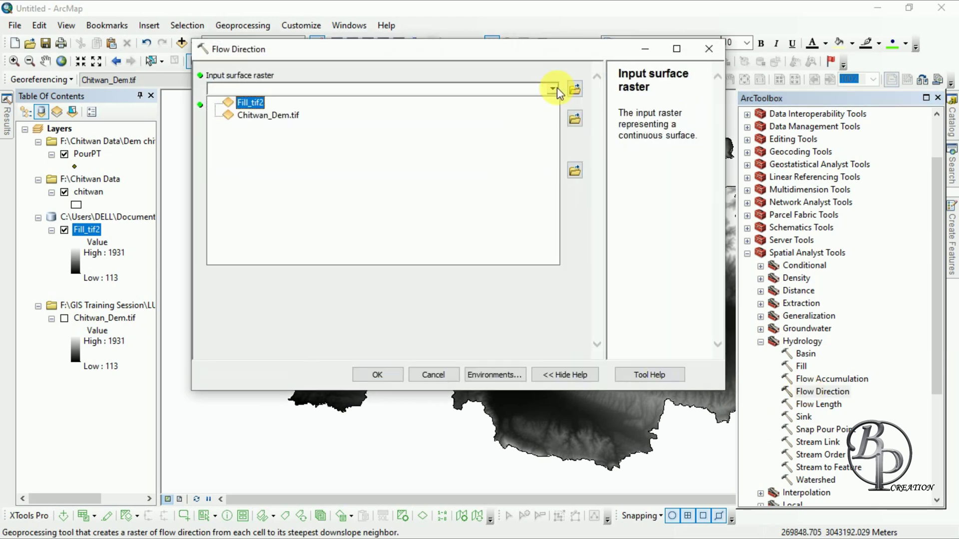
pyautogui.click(257, 103)
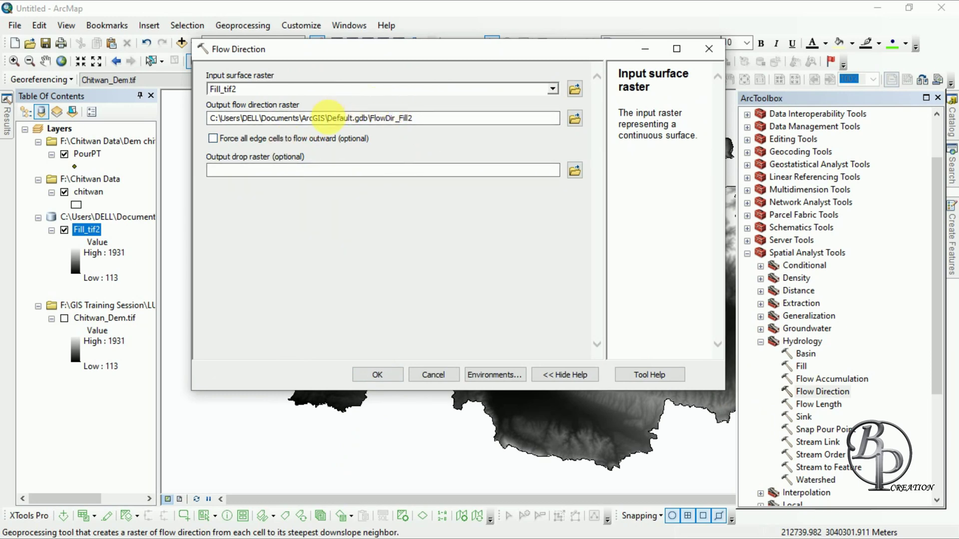
pyautogui.click(358, 373)
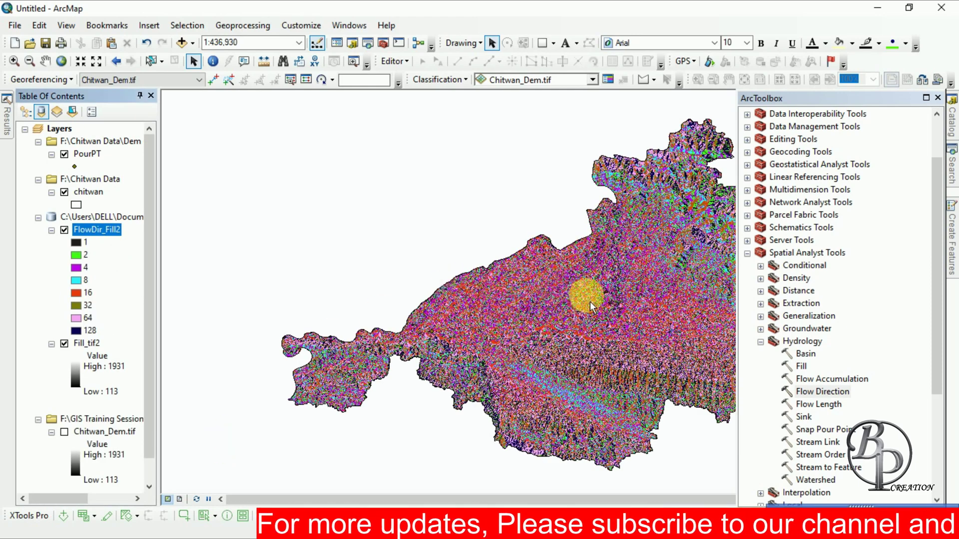
# Run the Flow Accumulation tool on FlowDir_Fill2 with the default output raster, no weight raster and FLOAT output data type
pyautogui.click(58, 59)
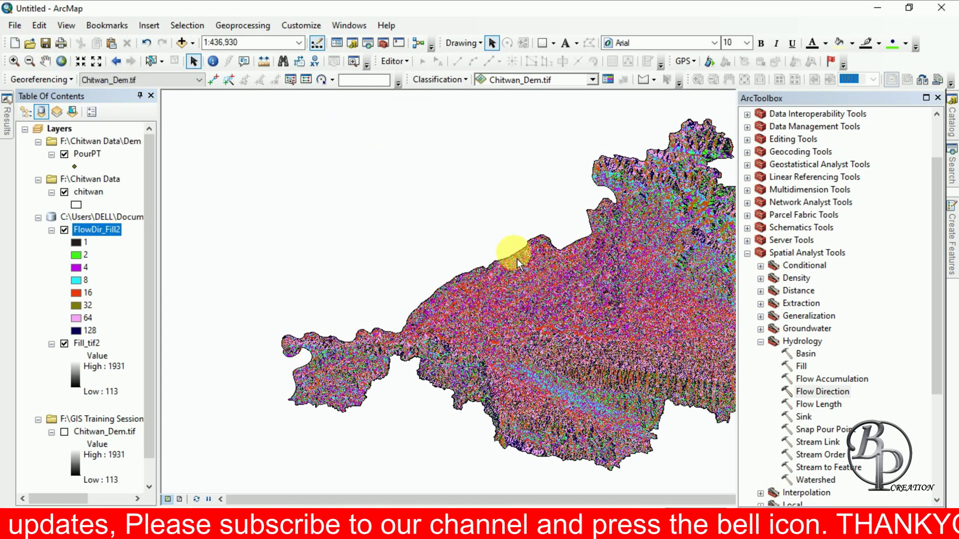
pyautogui.click(45, 62)
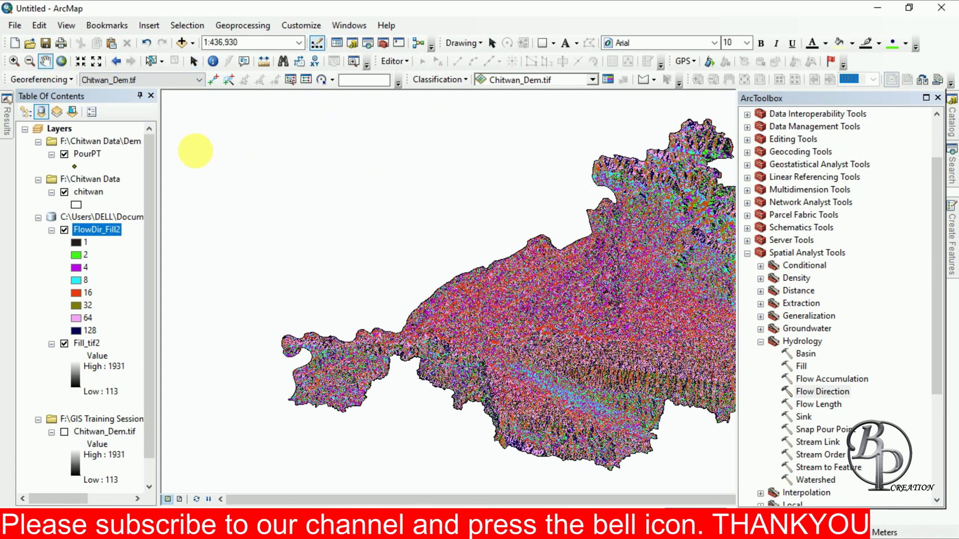
pyautogui.moveTo(595, 310); pyautogui.dragTo(526, 293)
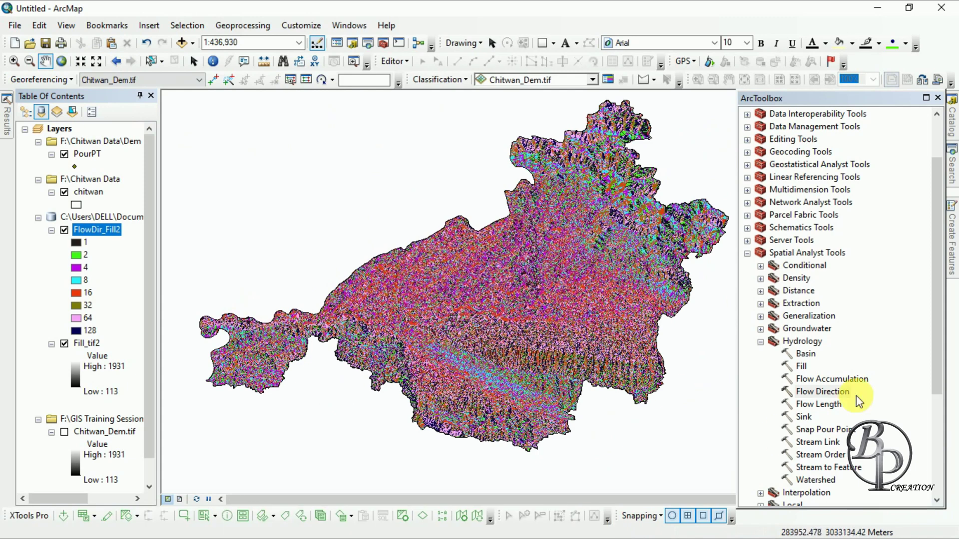
pyautogui.doubleClick(808, 381)
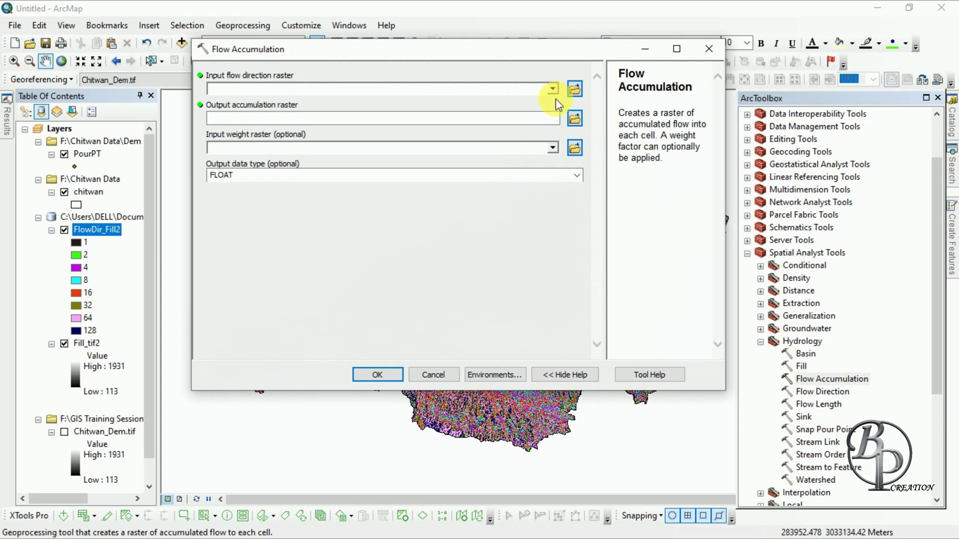
pyautogui.click(551, 89)
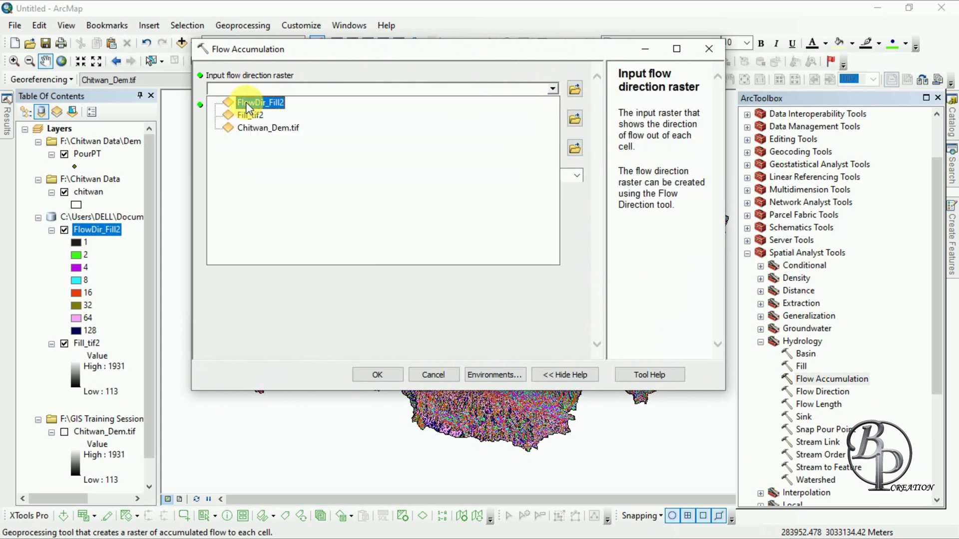
pyautogui.click(245, 102)
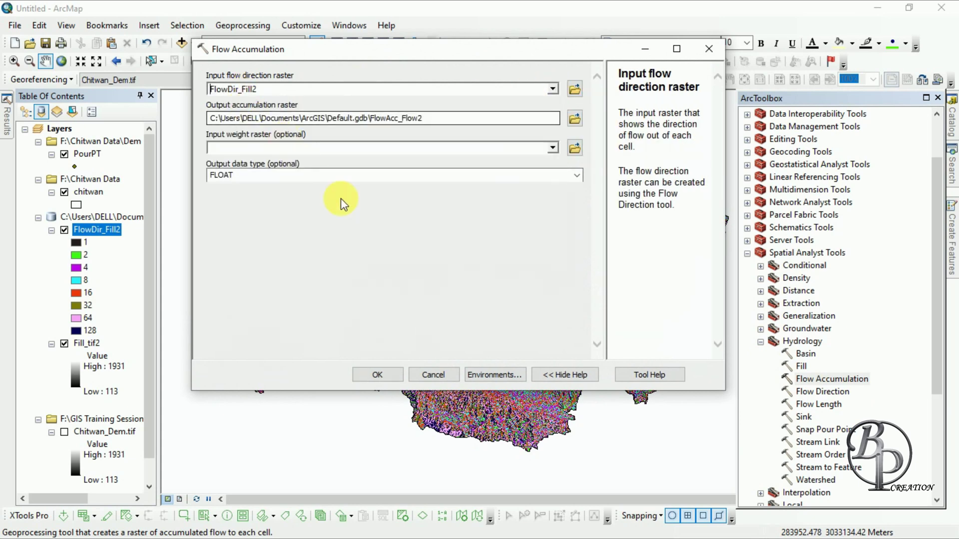
pyautogui.click(358, 380)
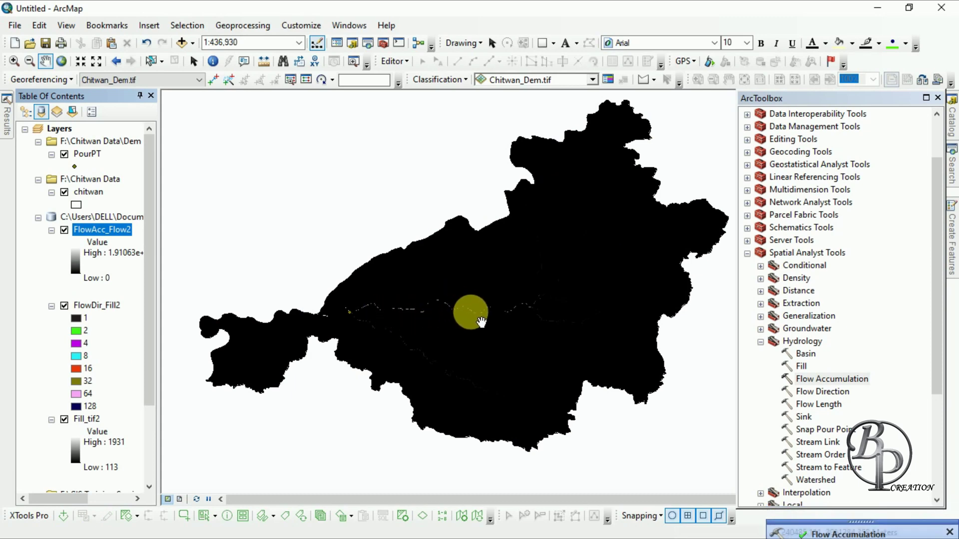
# Examine the stream lines in the flow accumulation raster, up close around the pour point and the nearby stream junction
pyautogui.scroll(2, 551, 302)
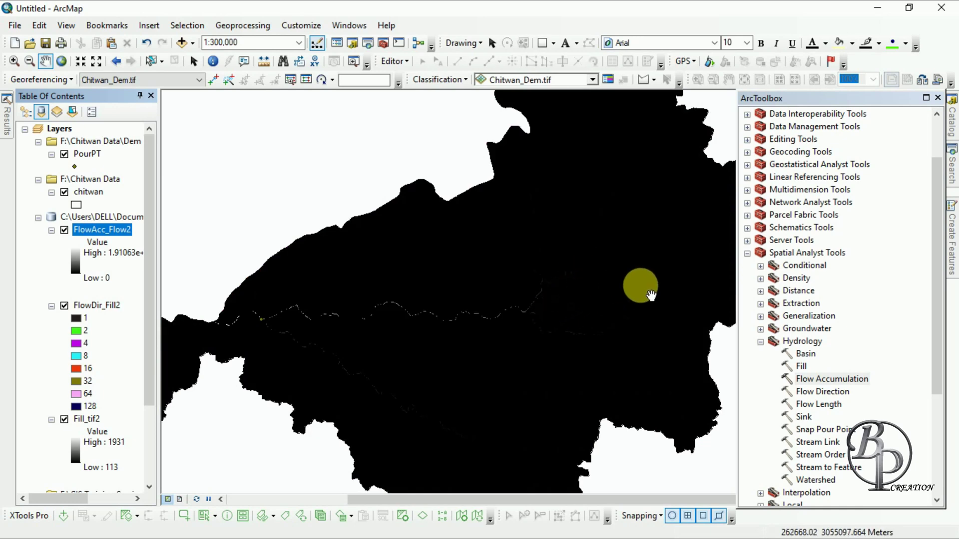
pyautogui.scroll(-2, 349, 362)
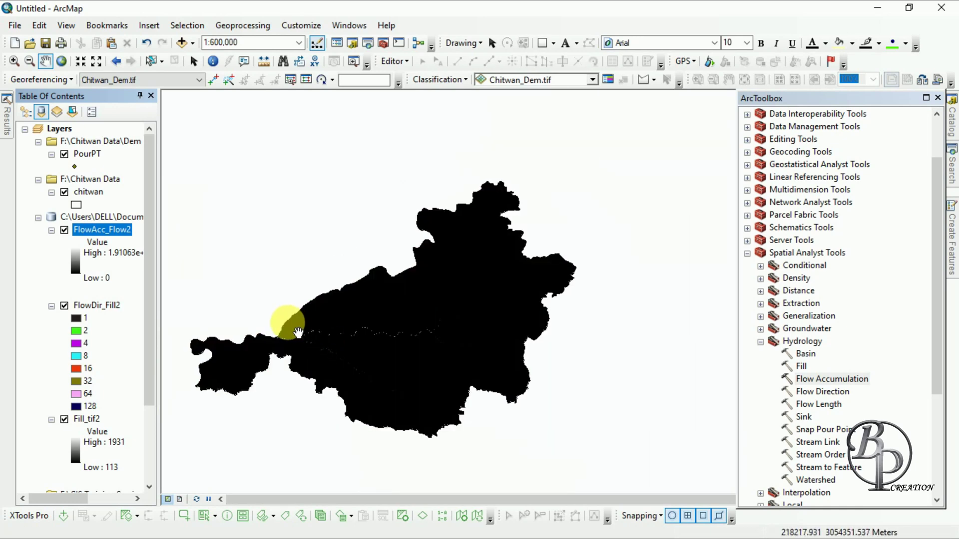
pyautogui.scroll(-2, 311, 353)
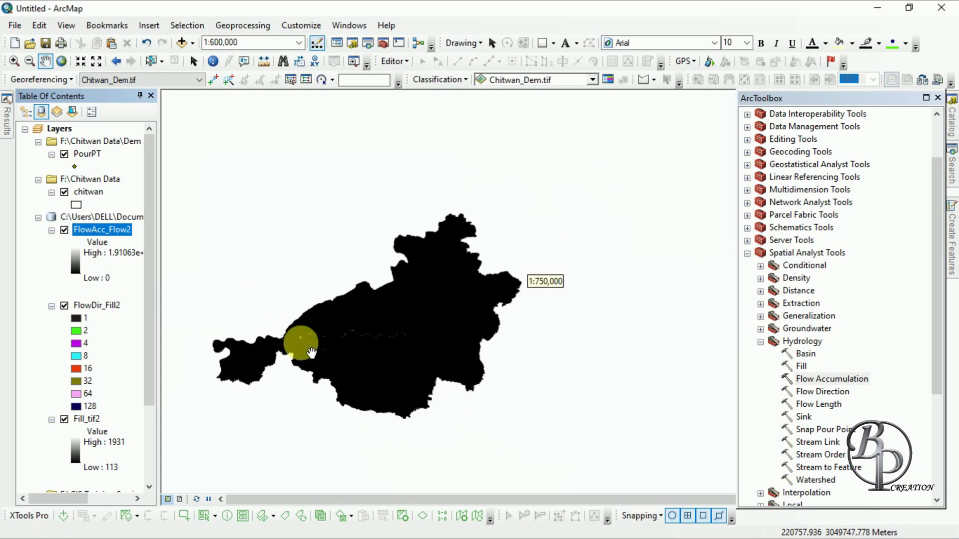
pyautogui.scroll(5, 304, 335)
pyautogui.scroll(3, 319, 349)
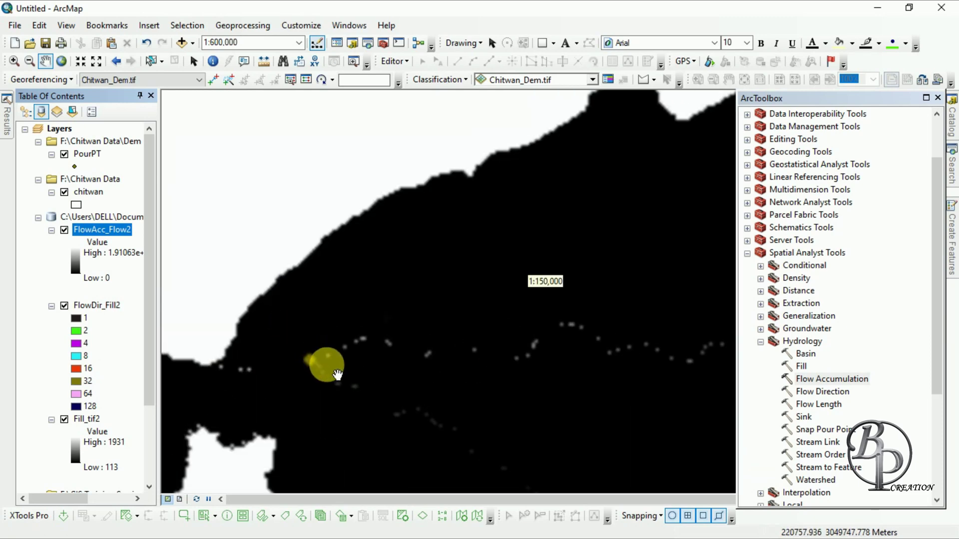
pyautogui.scroll(3, 332, 363)
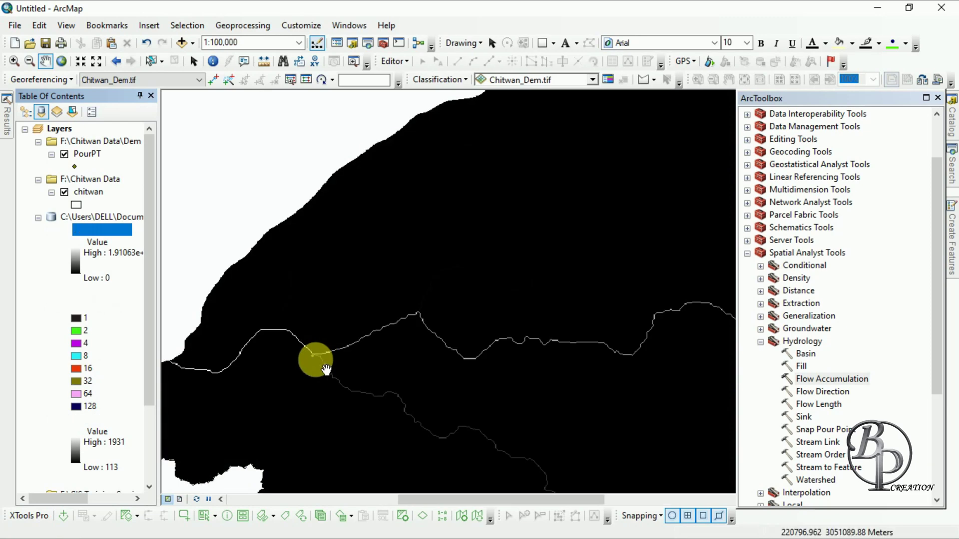
pyautogui.scroll(3, 319, 357)
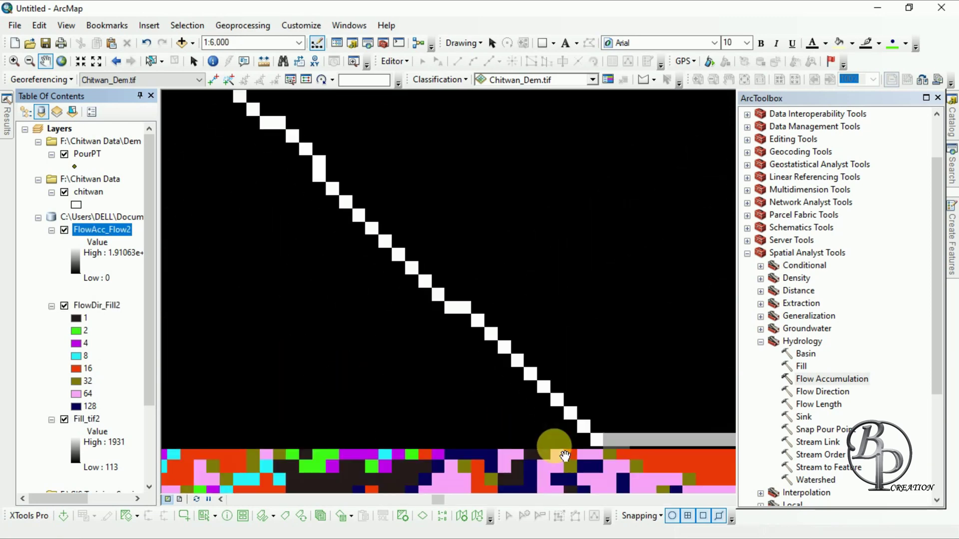
pyautogui.moveTo(574, 473); pyautogui.dragTo(473, 383)
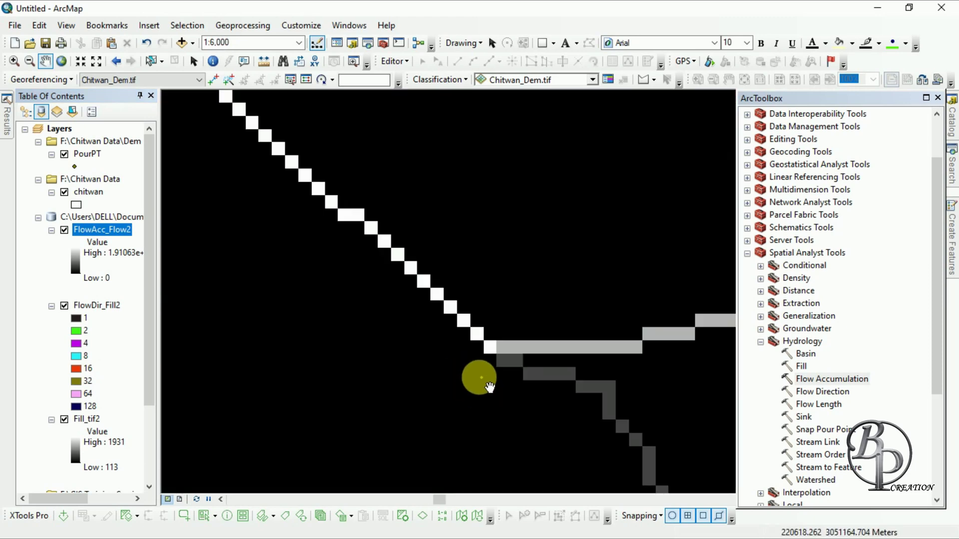
# Measure the distance from the pour point to the nearest high-accumulation stream cell at the junction, and close the measurement
pyautogui.click(264, 62)
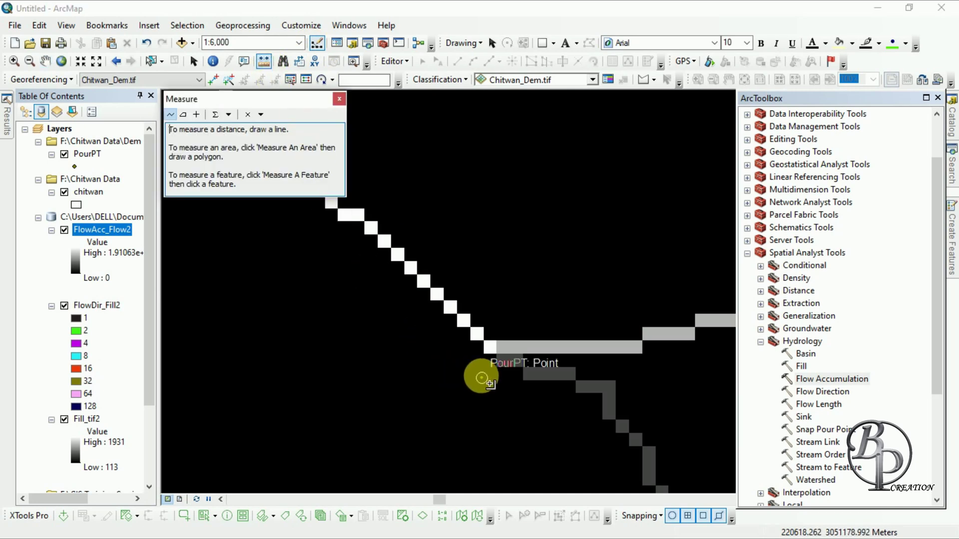
pyautogui.click(481, 379)
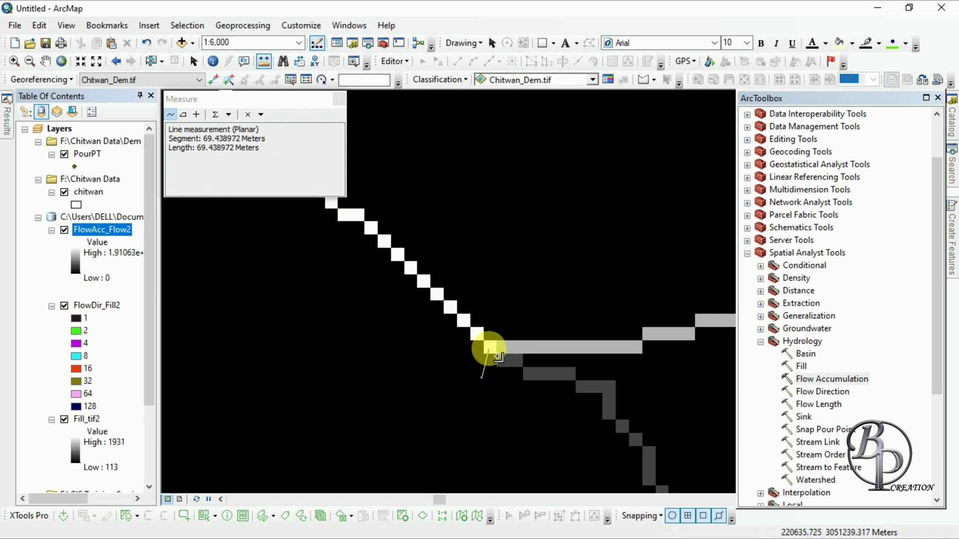
pyautogui.hotkey('alt', 'e')
pyautogui.press('Escape')
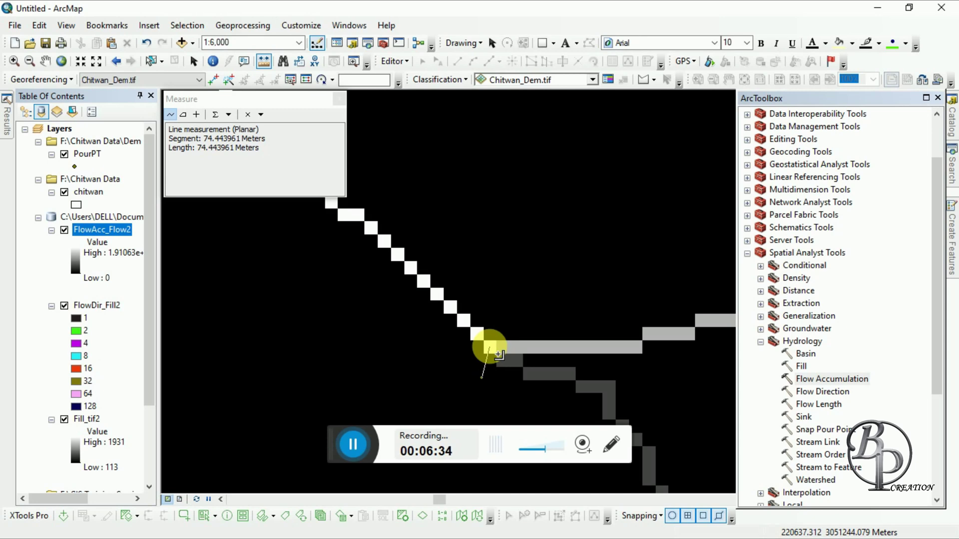
pyautogui.click(339, 98)
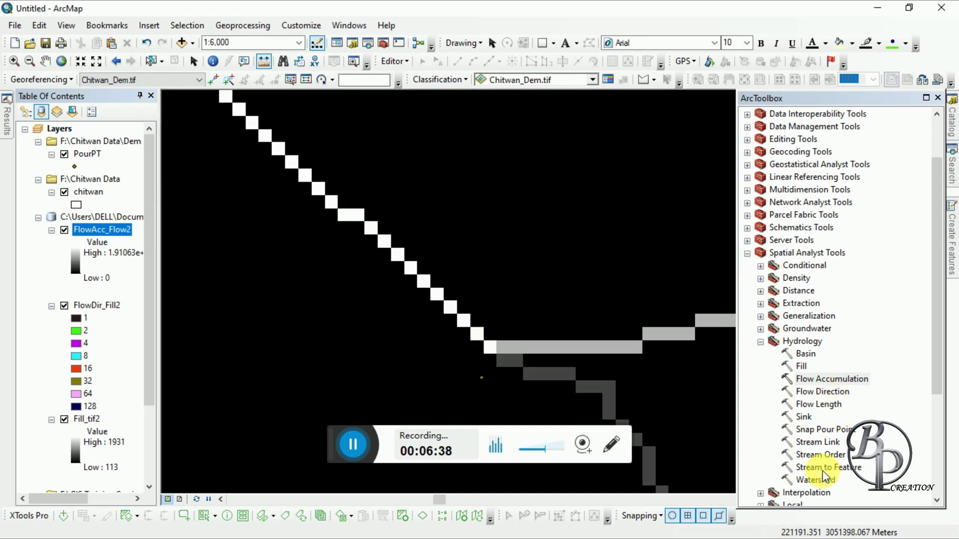
# Run Snap Pour Point on PourPT with pour point field Id, accumulation raster FlowAcc_Flow2 and a snap distance of 75
pyautogui.doubleClick(822, 428)
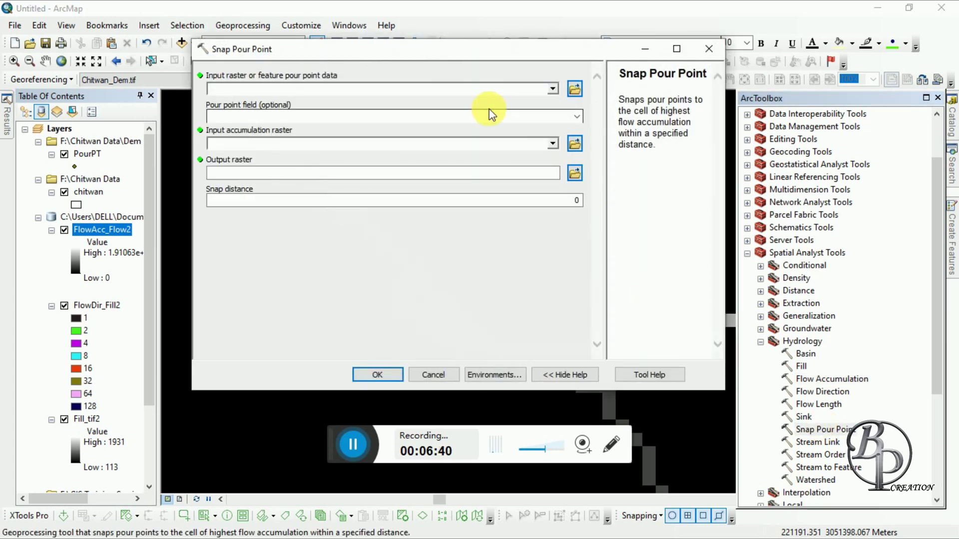
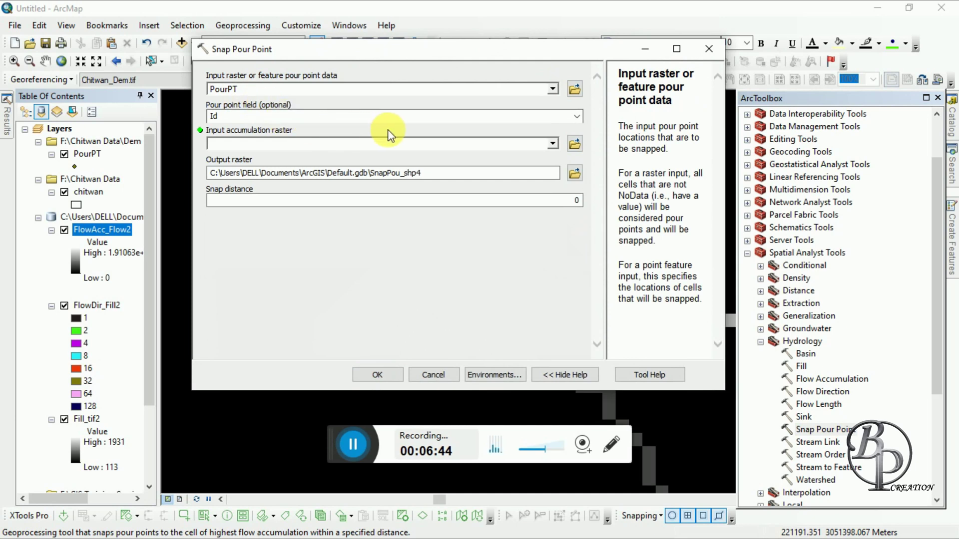
pyautogui.click(552, 144)
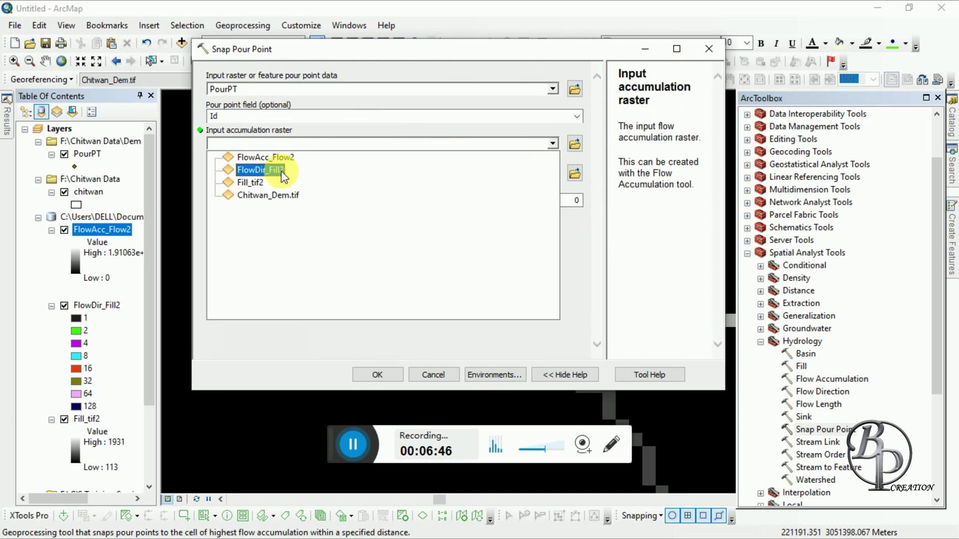
pyautogui.click(247, 157)
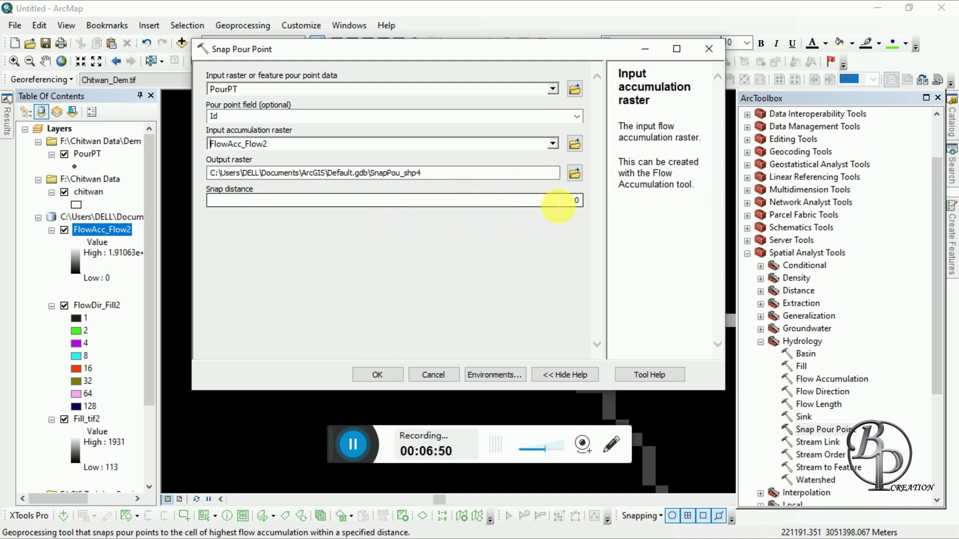
pyautogui.click(574, 202)
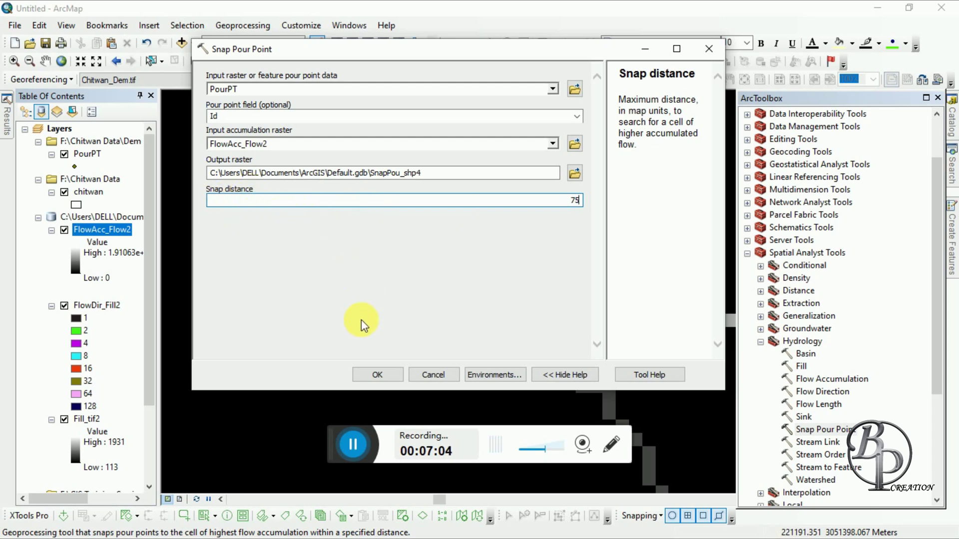
pyautogui.click(365, 375)
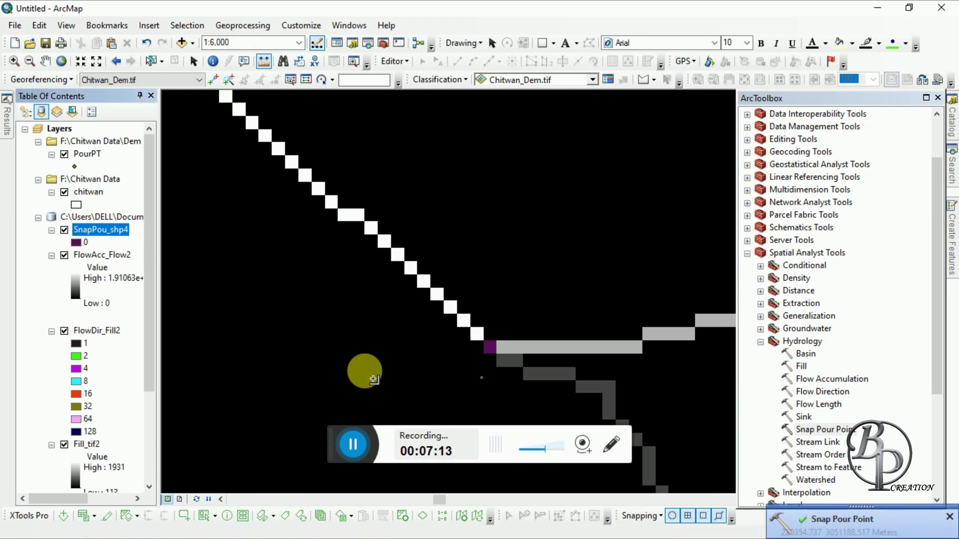
# Run the Watershed tool with flow direction raster FlowDir_Fill2, pour point raster SnapPou_shp4, field Value and the default output raster
pyautogui.doubleClick(825, 479)
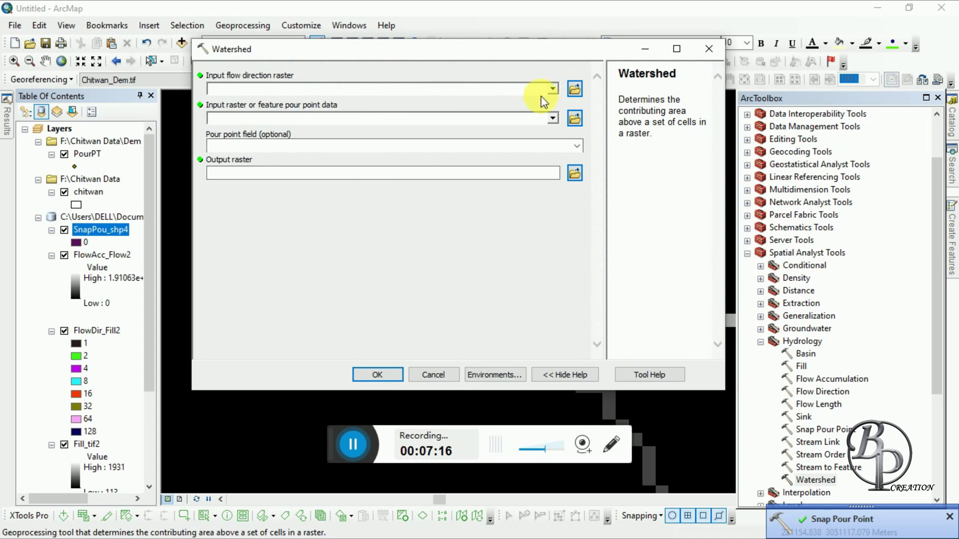
pyautogui.click(552, 89)
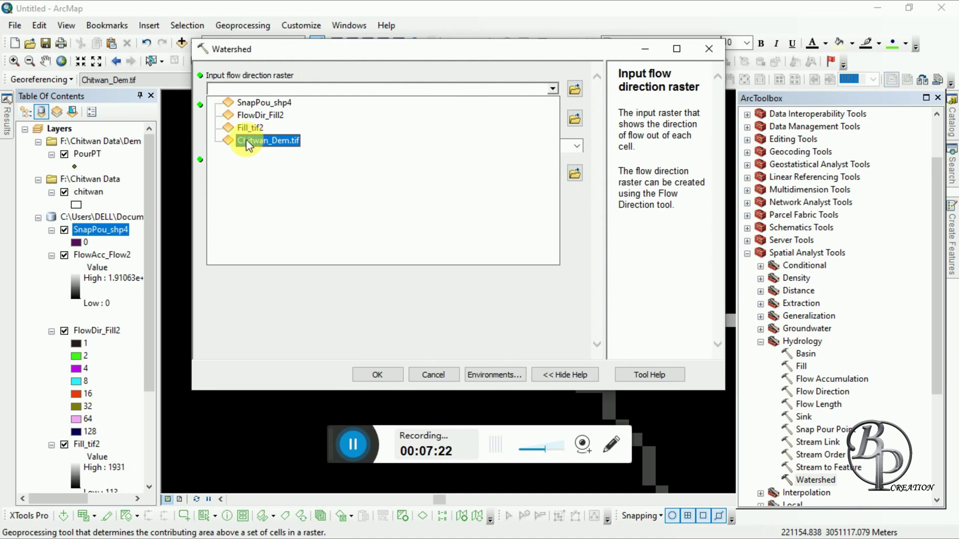
pyautogui.click(255, 115)
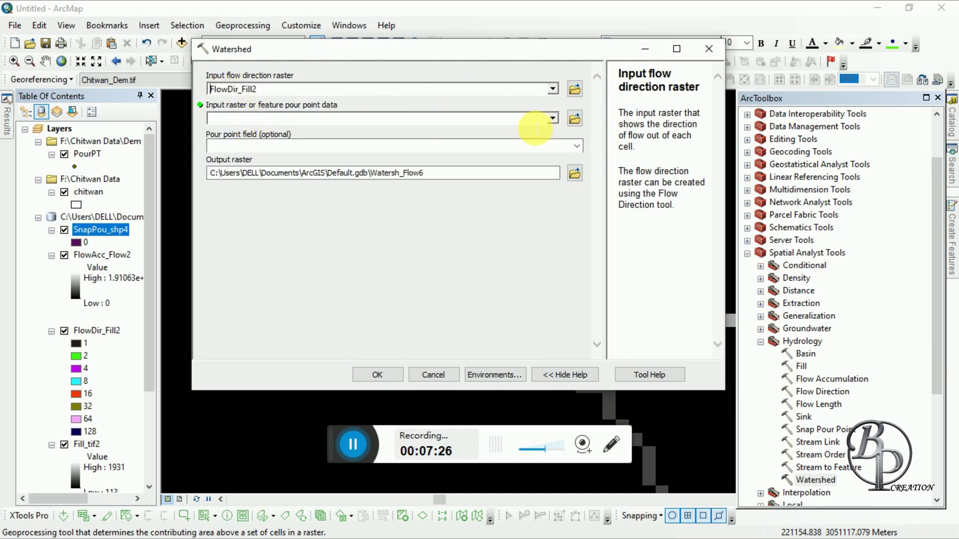
pyautogui.click(553, 120)
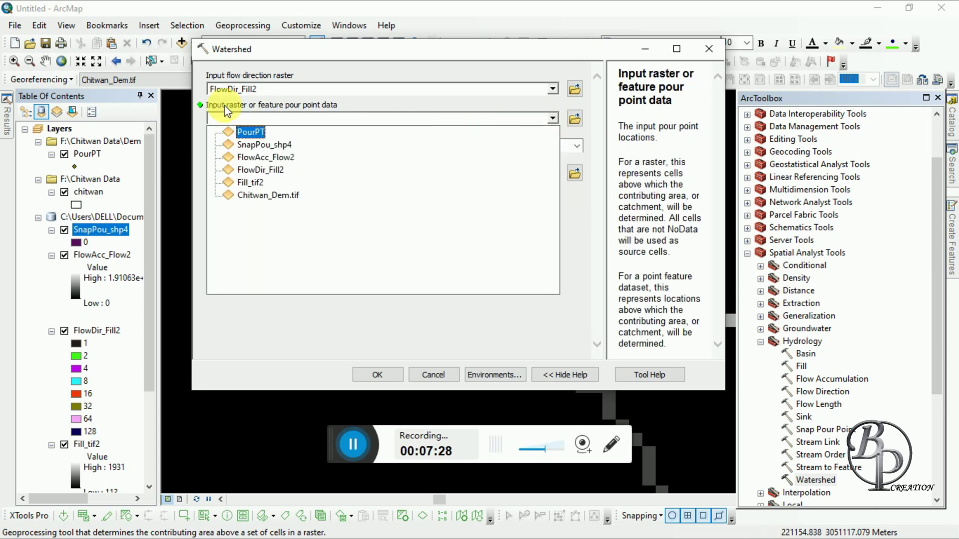
pyautogui.click(261, 146)
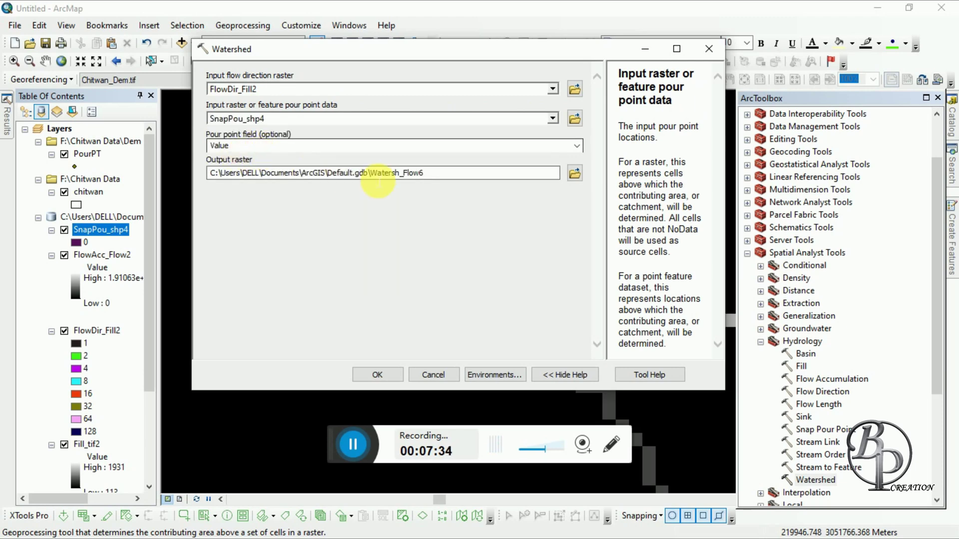
pyautogui.click(377, 374)
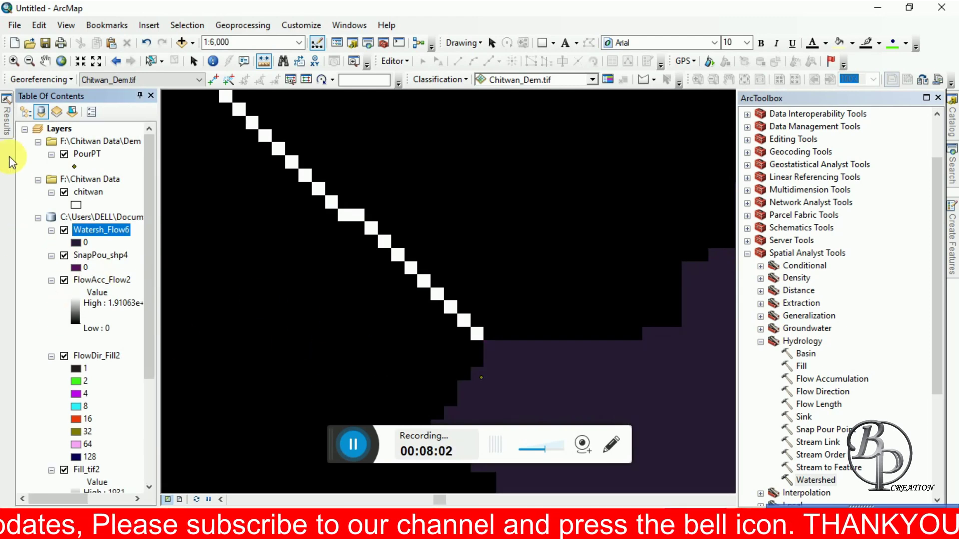
pyautogui.click(61, 60)
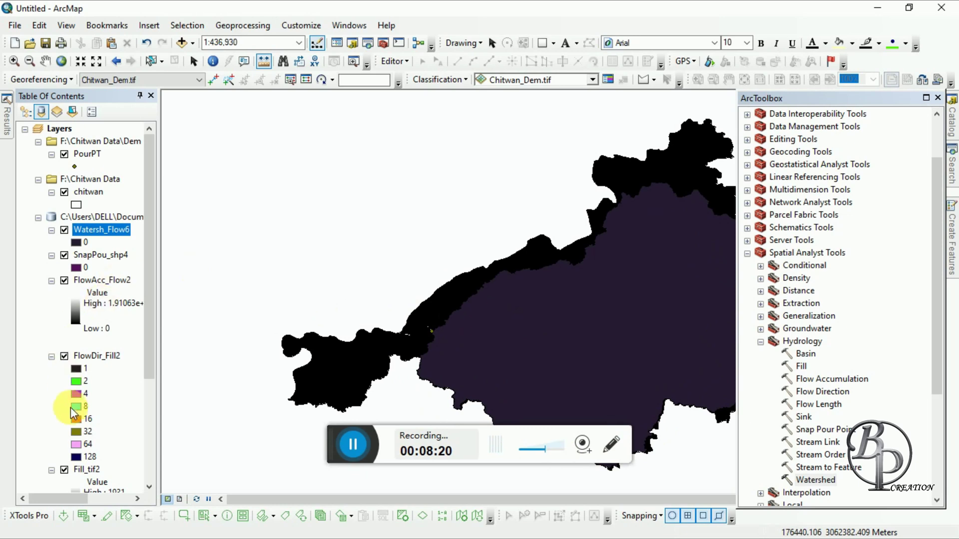
# Hide the FlowAcc_Flow2, FlowDir_Fill2, Fill_tif2 and chitwan layers, leaving the Watersh_Flow6 raster centred in the map
pyautogui.scroll(-4, 72, 415)
pyautogui.scroll(3, 80, 284)
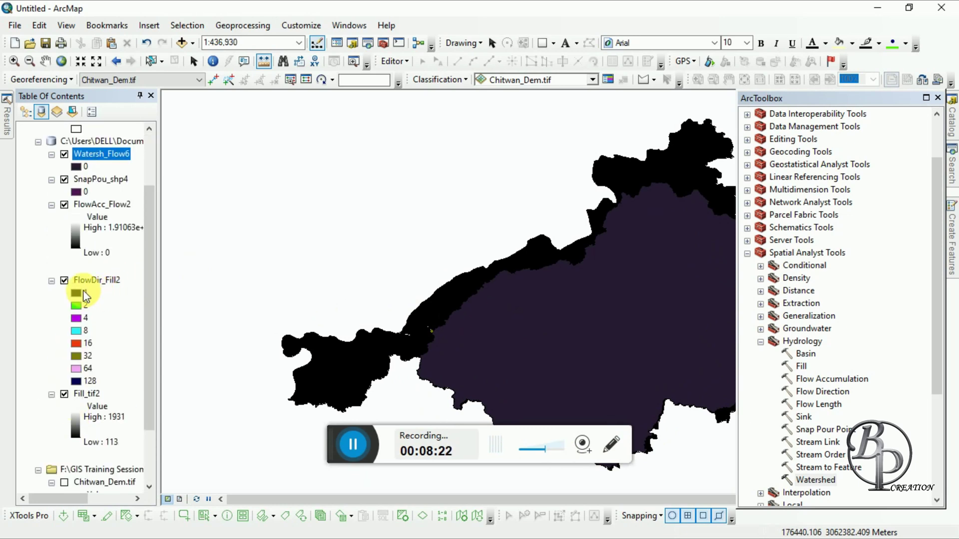
pyautogui.click(64, 242)
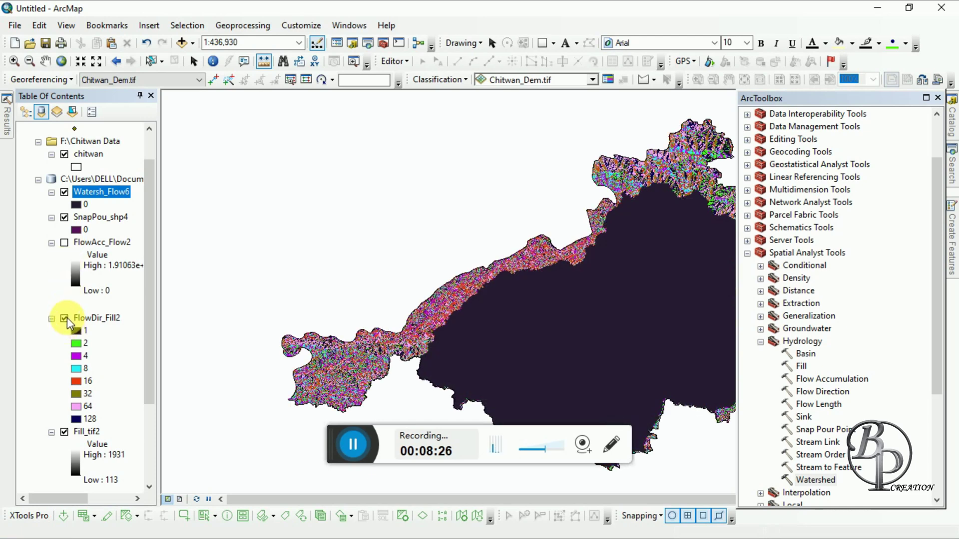
pyautogui.click(65, 318)
pyautogui.click(64, 432)
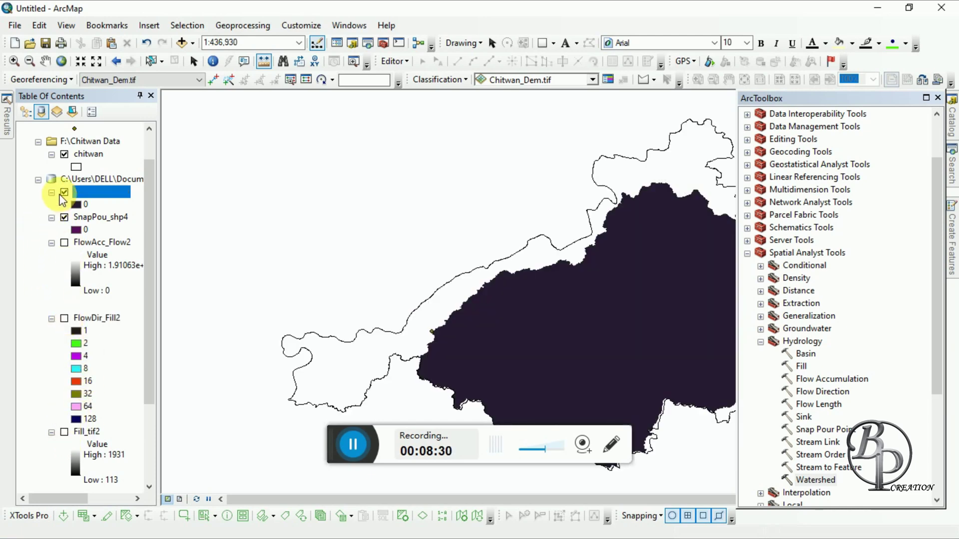
pyautogui.scroll(-3, 100, 245)
pyautogui.scroll(5, 109, 257)
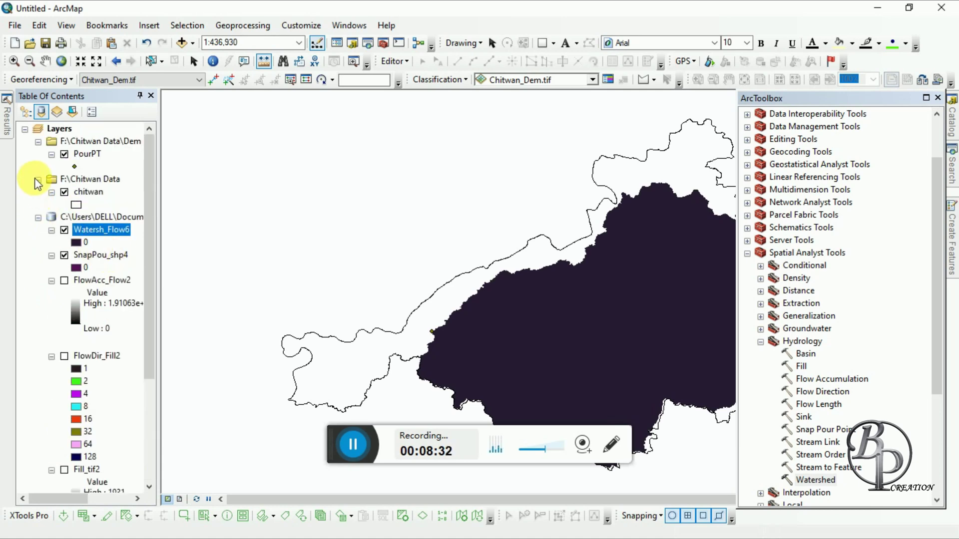
pyautogui.click(64, 193)
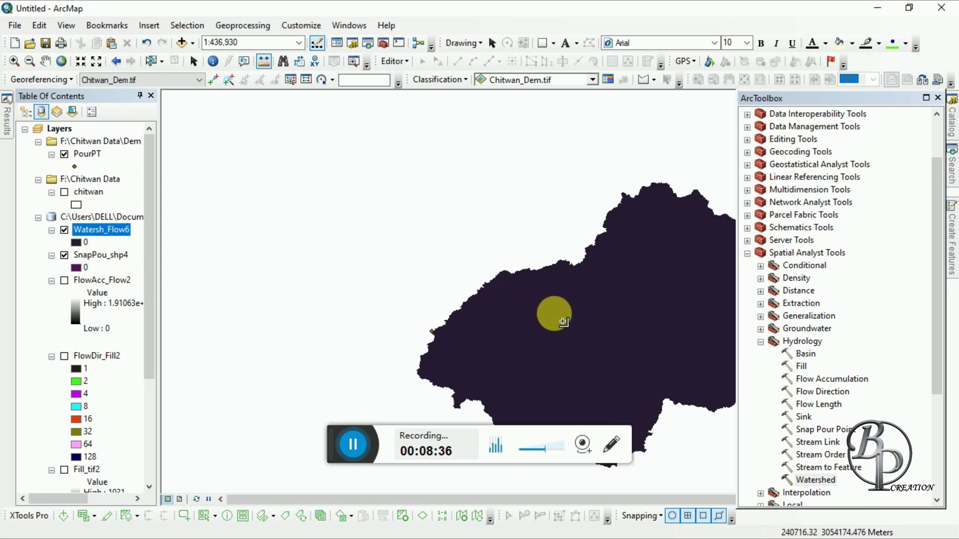
pyautogui.click(45, 60)
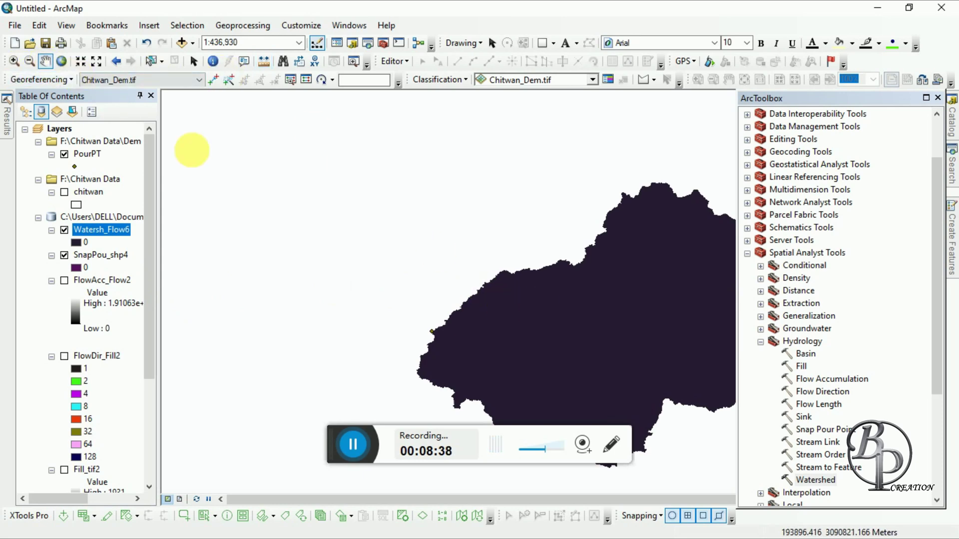
pyautogui.moveTo(533, 289); pyautogui.dragTo(400, 229)
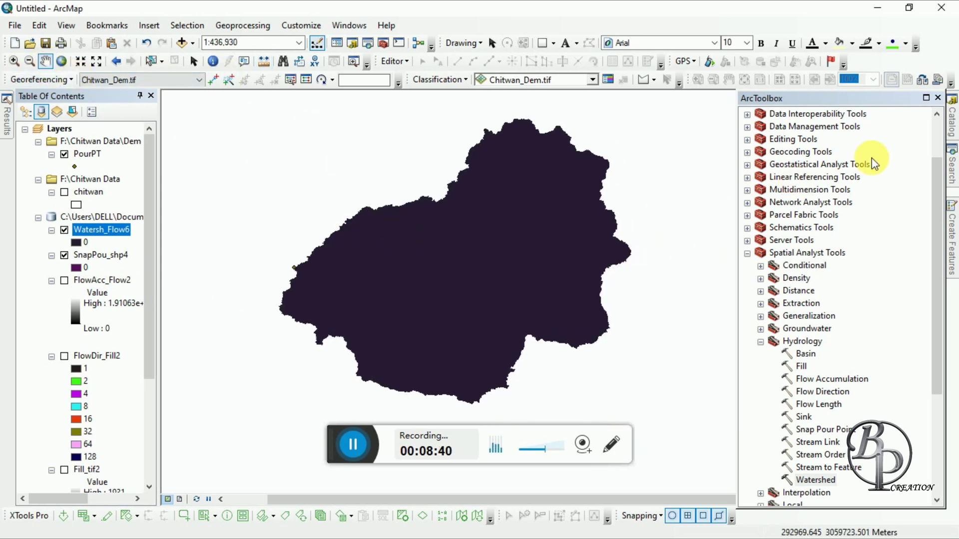
# Find the Raster to Polygon tool and run it on Watersh_Flow6 with field Value, simplified polygons and the default output
pyautogui.click(938, 98)
pyautogui.click(951, 163)
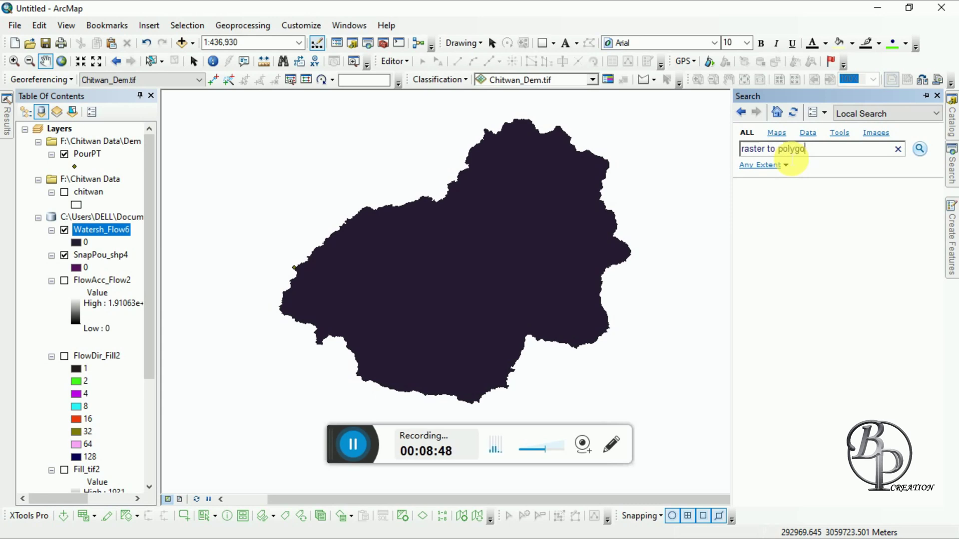
pyautogui.press('Return')
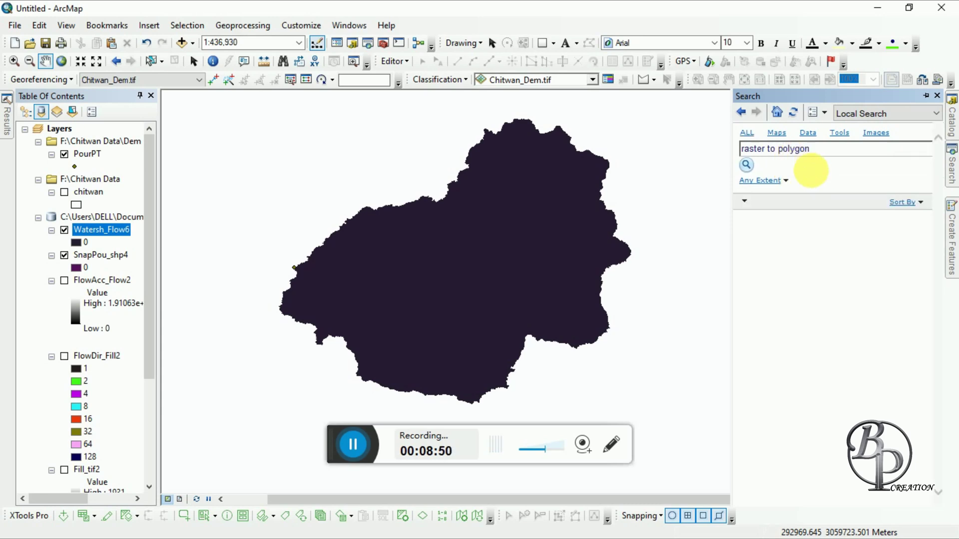
pyautogui.click(791, 202)
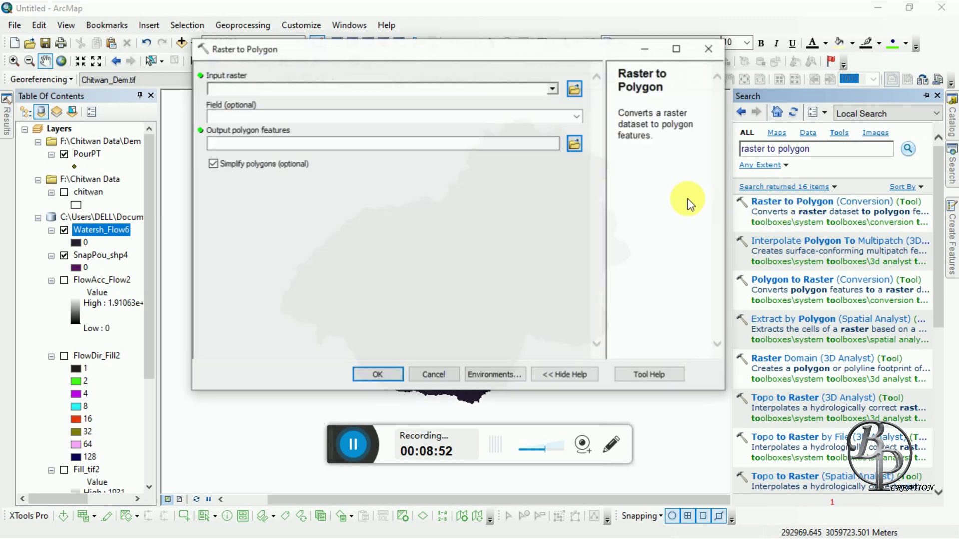
pyautogui.click(552, 89)
pyautogui.click(281, 102)
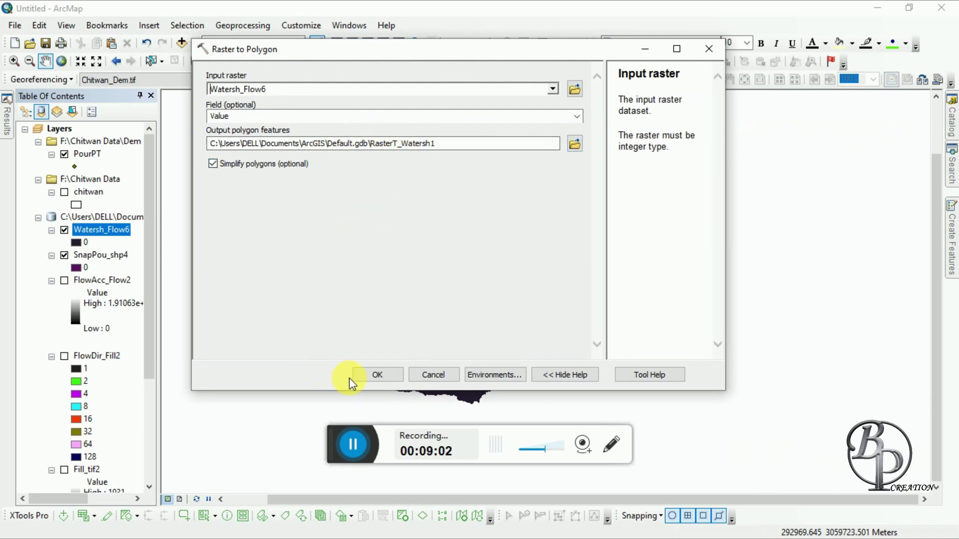
pyautogui.click(368, 381)
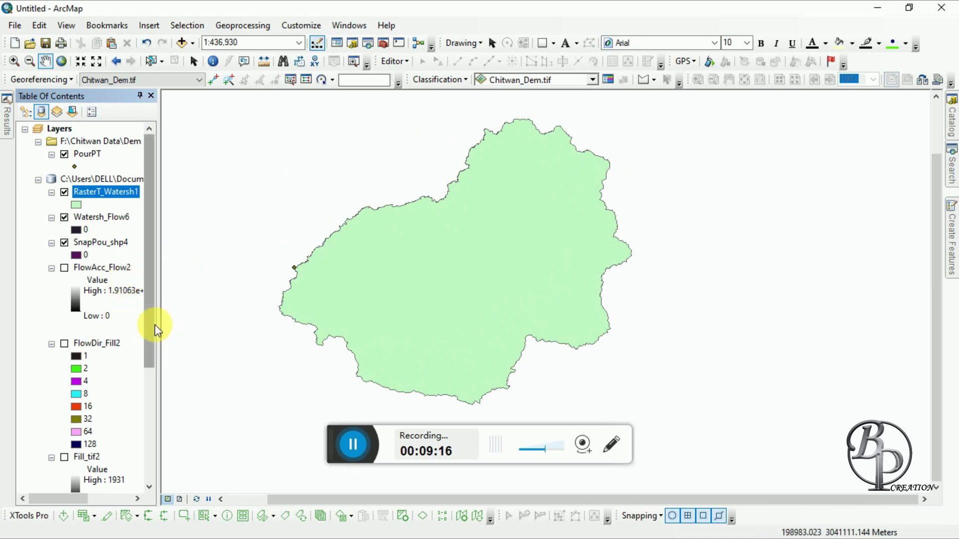
# Hide the Watersh_Flow6 raster and change the RasterT_Watersh1 polygon symbol to Hollow
pyautogui.click(64, 217)
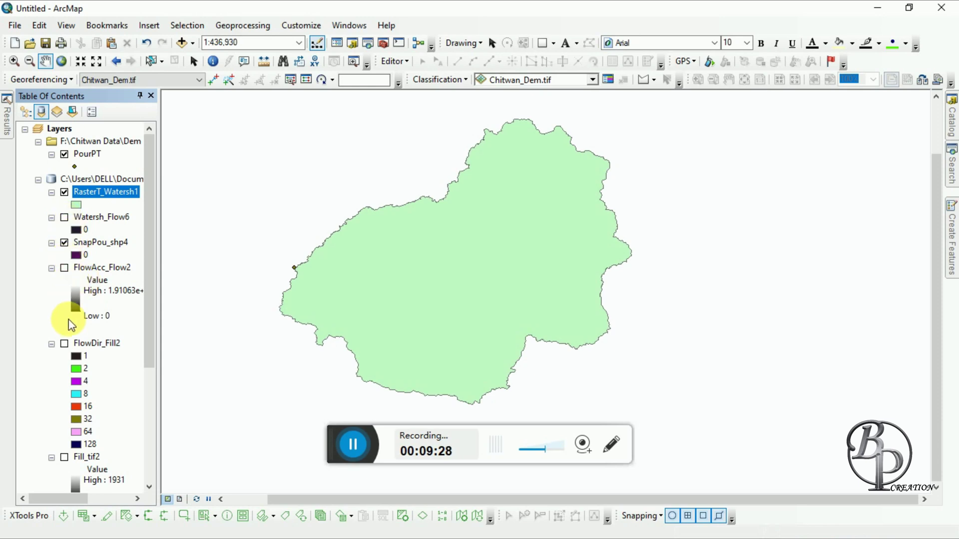
pyautogui.scroll(-4, 75, 395)
pyautogui.scroll(2, 100, 399)
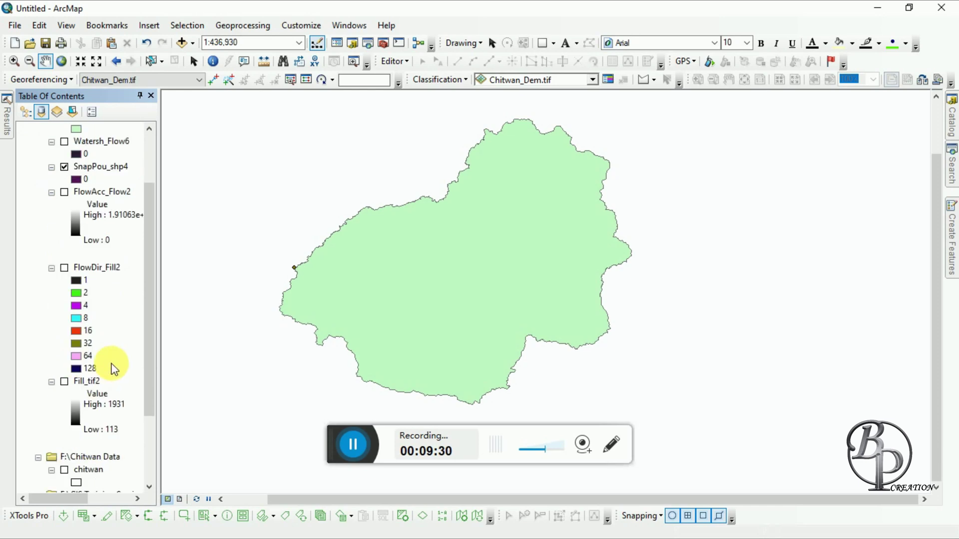
pyautogui.scroll(2, 80, 199)
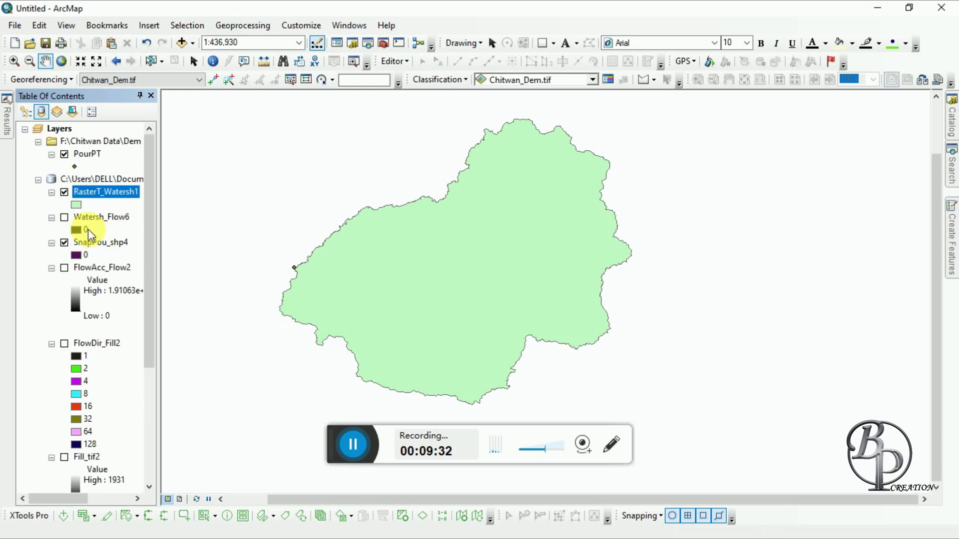
pyautogui.click(76, 202)
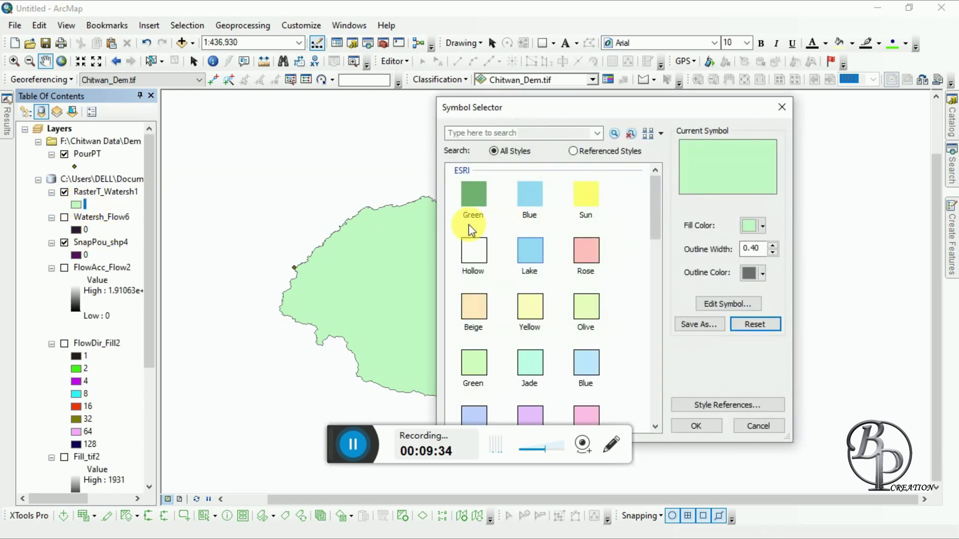
pyautogui.click(473, 254)
pyautogui.click(688, 422)
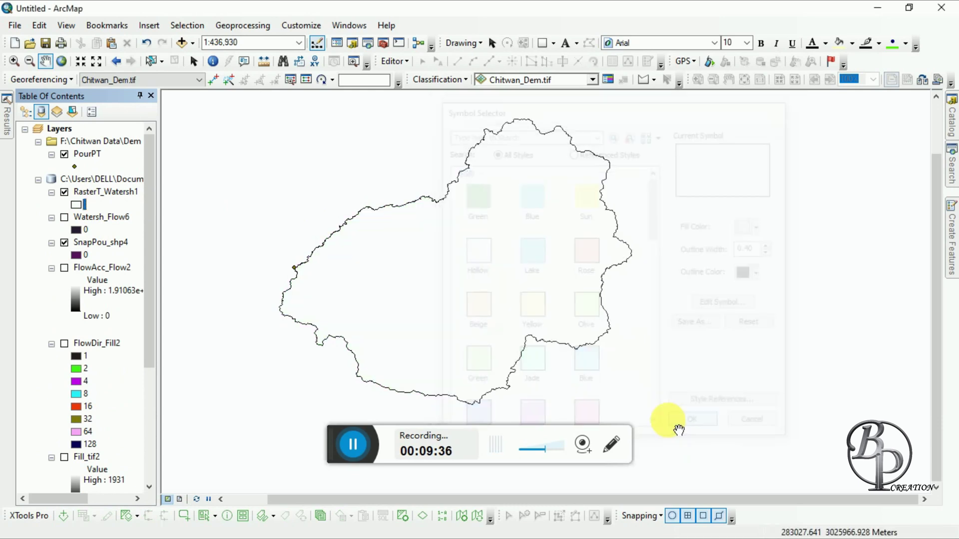
# Display the Chitwan_Dem.tif layer beneath the hollow watershed outline and bring the whole DEM into view
pyautogui.scroll(-5, 92, 324)
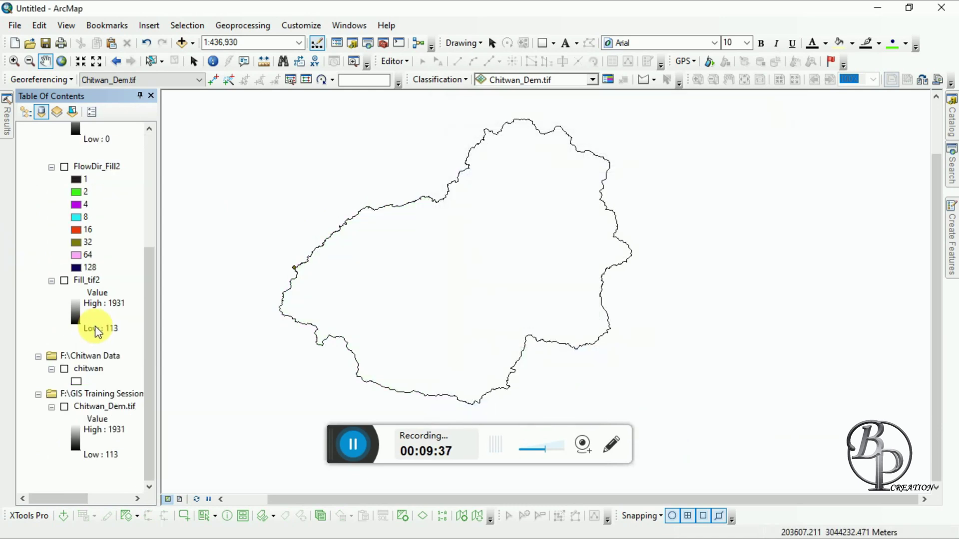
pyautogui.click(65, 406)
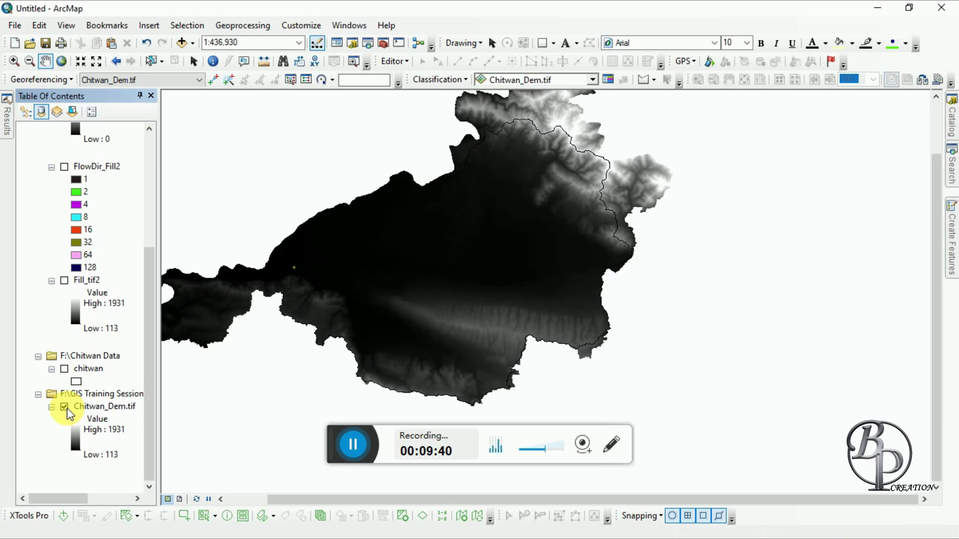
pyautogui.moveTo(434, 263); pyautogui.dragTo(526, 297)
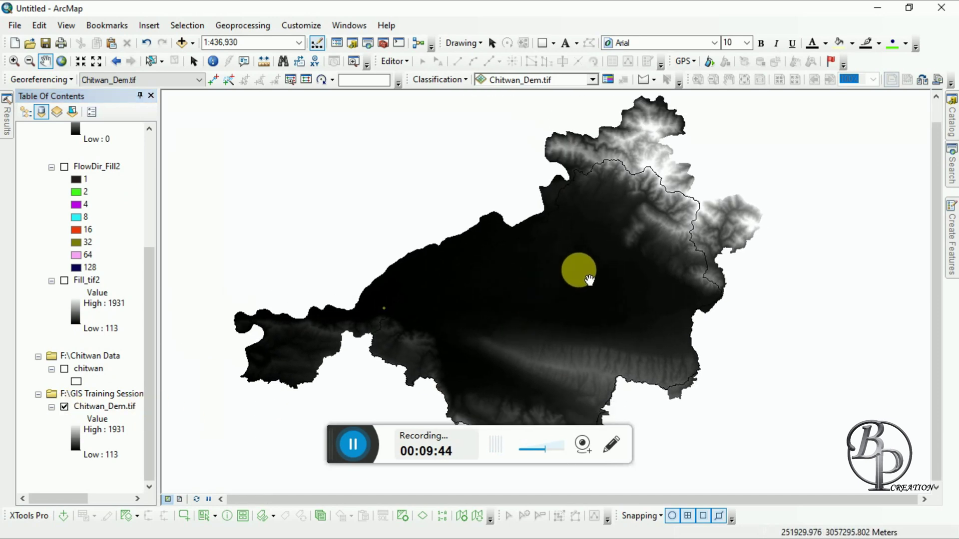
# Search for the Extract by Mask tool, replacing the previous raster to polygon search
pyautogui.moveTo(953, 200)
pyautogui.moveTo(952, 165)
pyautogui.moveTo(835, 149); pyautogui.dragTo(712, 150)
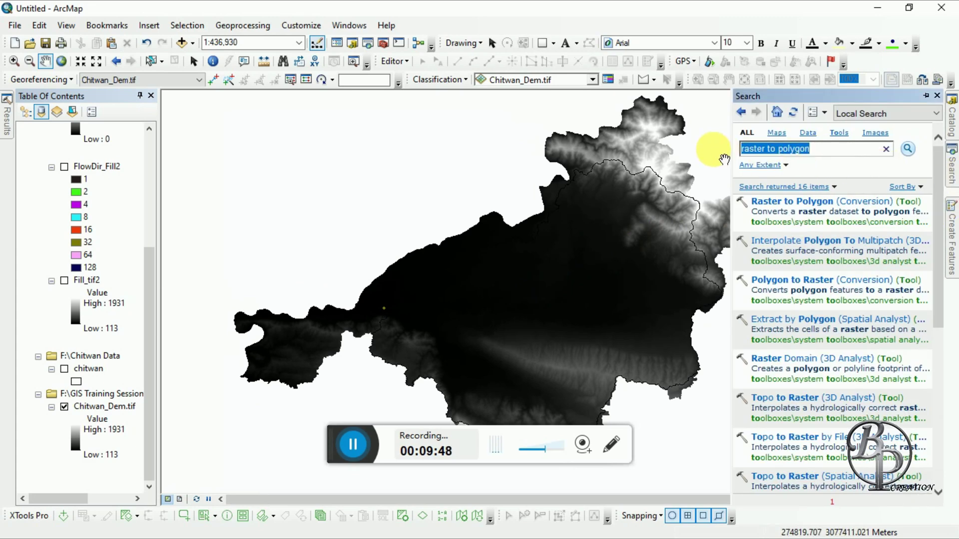
pyautogui.write('Extract by mask')
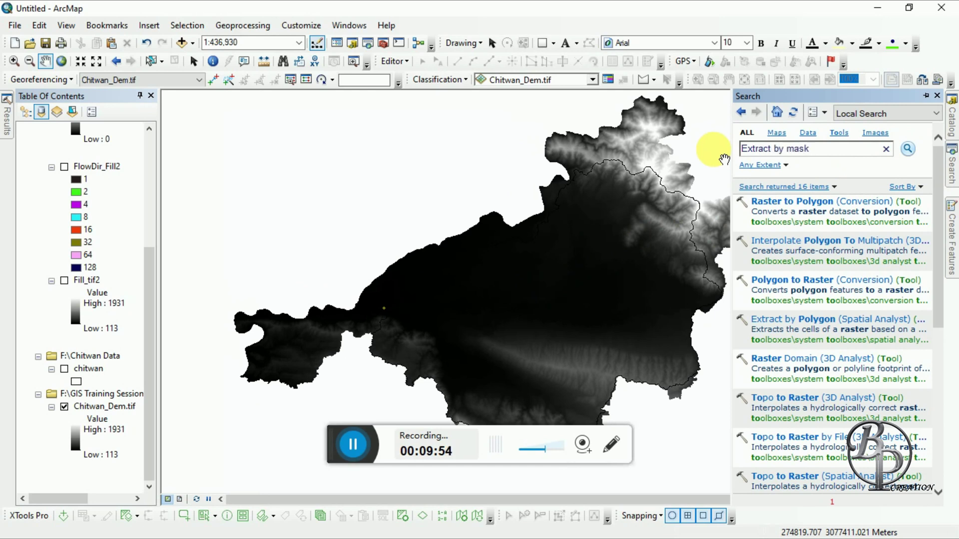
pyautogui.press('Return')
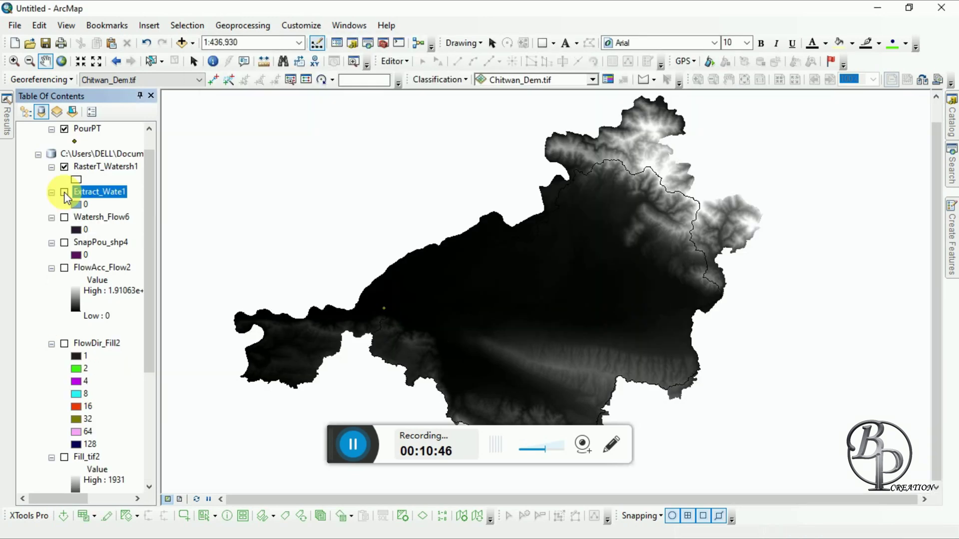
# Hide Chitwan_Dem.tif and run Extract by Mask on it with RasterT_Watersh1 as the mask and the default output raster Extract_tif2
pyautogui.scroll(-4, 58, 455)
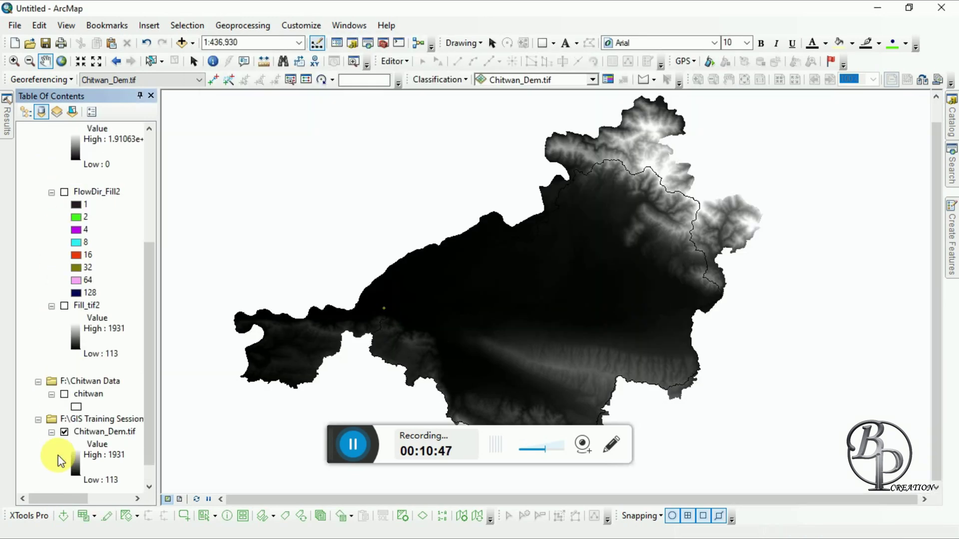
pyautogui.click(64, 431)
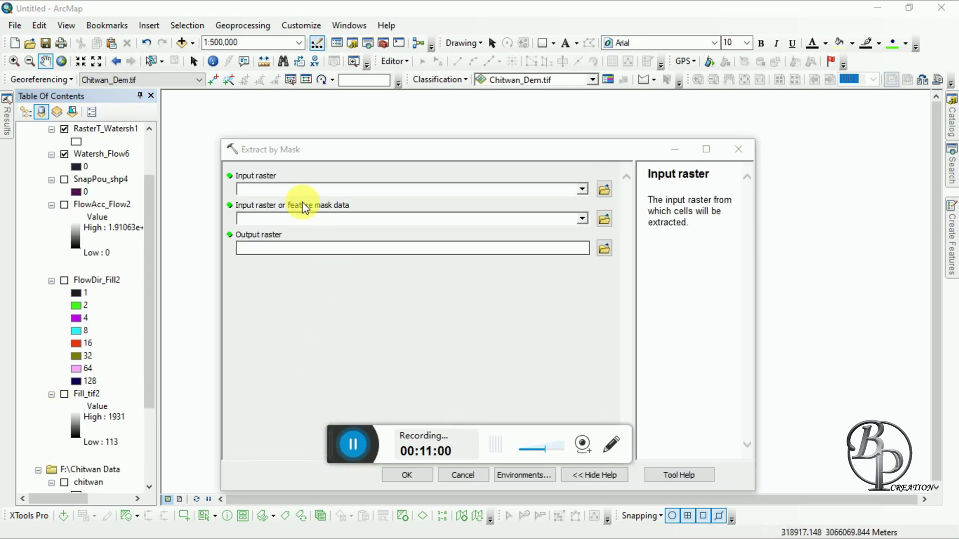
pyautogui.click(583, 189)
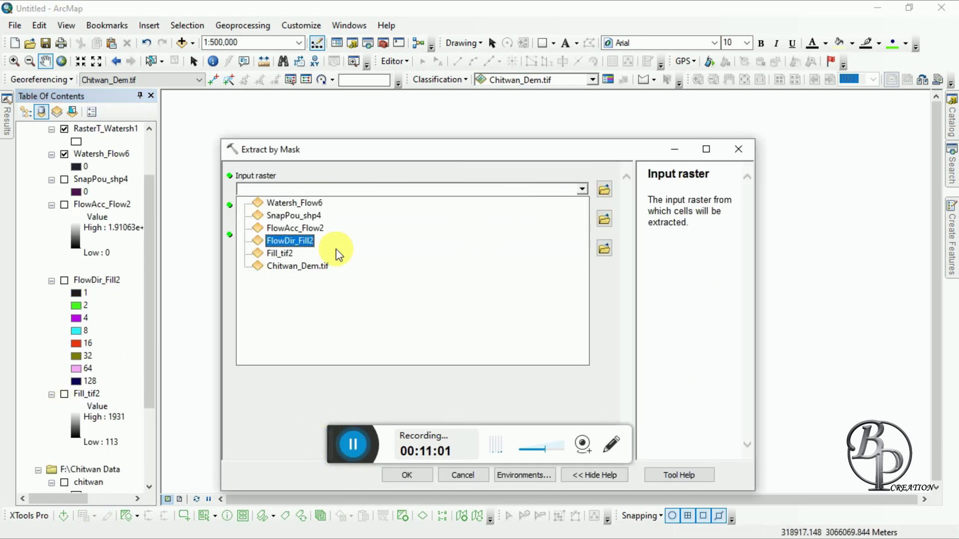
pyautogui.click(283, 269)
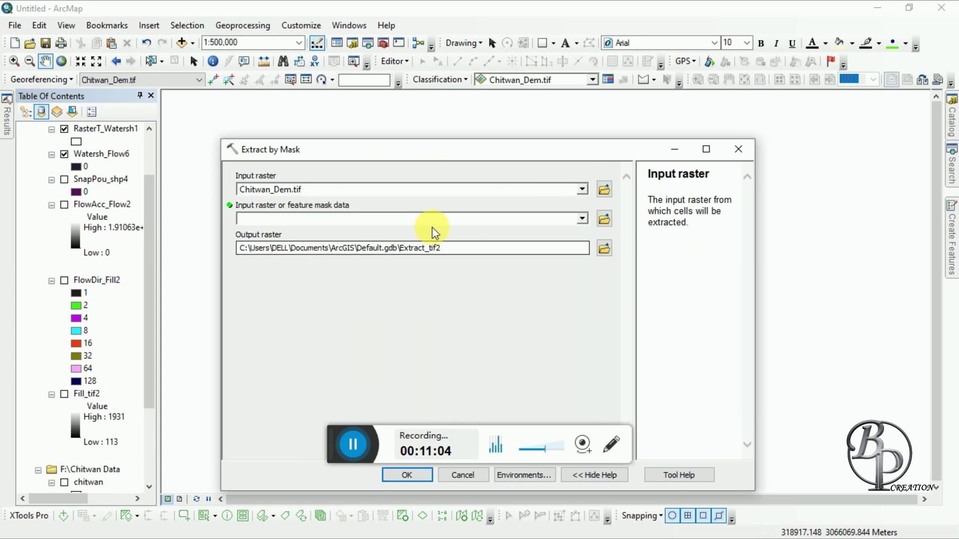
pyautogui.click(582, 219)
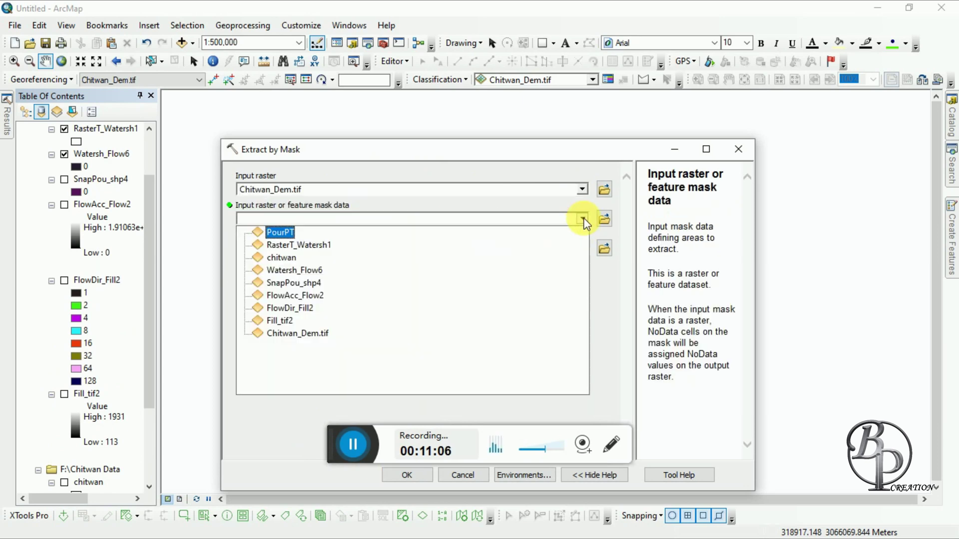
pyautogui.click(288, 245)
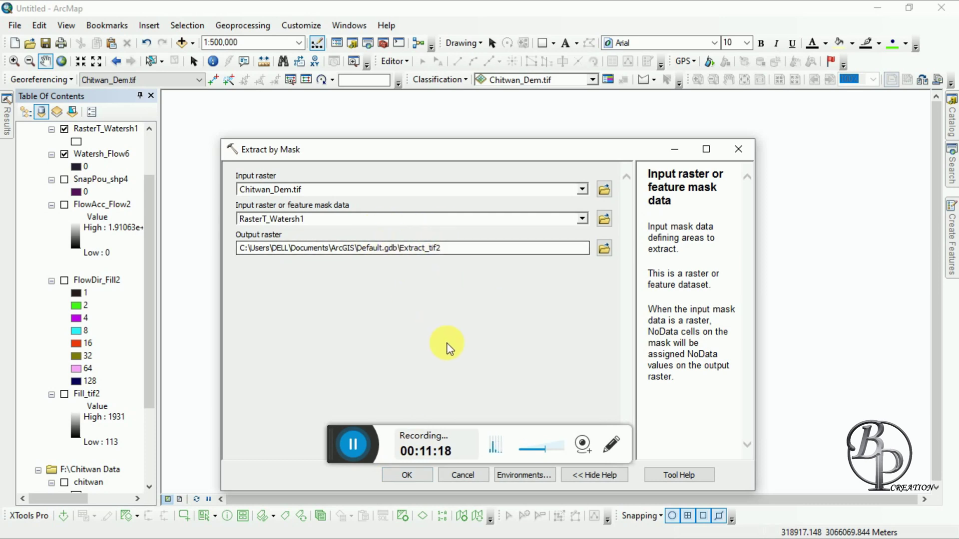
pyautogui.click(397, 476)
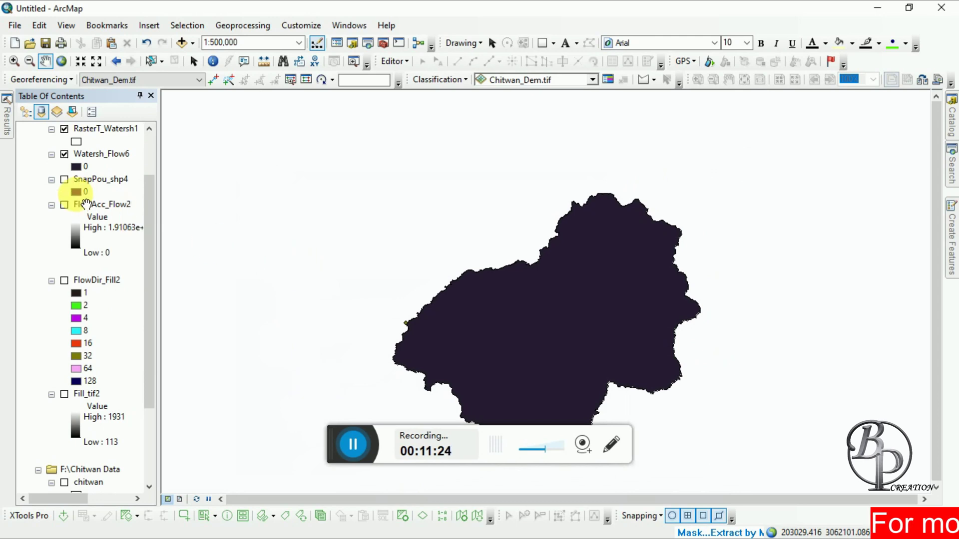
# Hide the Watersh_Flow6 layer and check the visibility of the other layers around the extracted DEM
pyautogui.scroll(3, 77, 209)
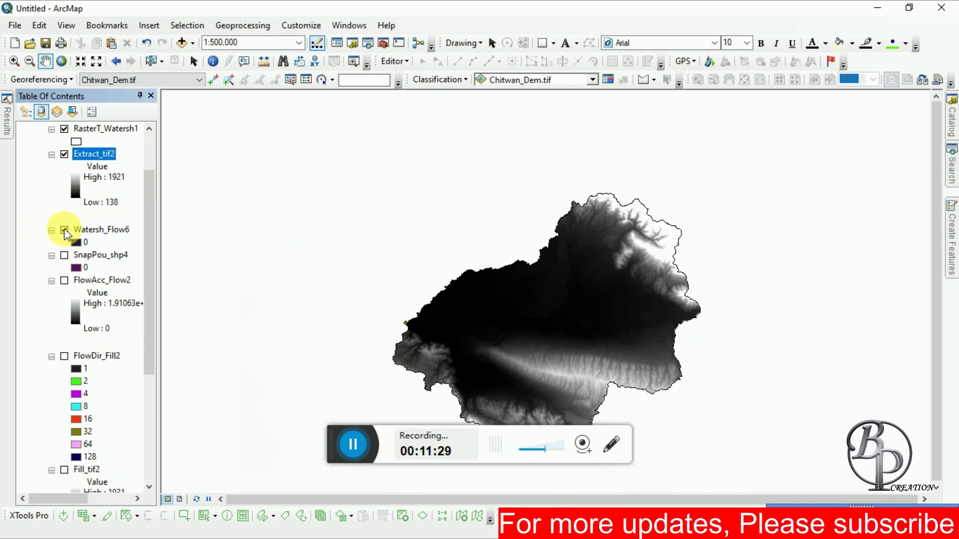
pyautogui.scroll(-4, 55, 300)
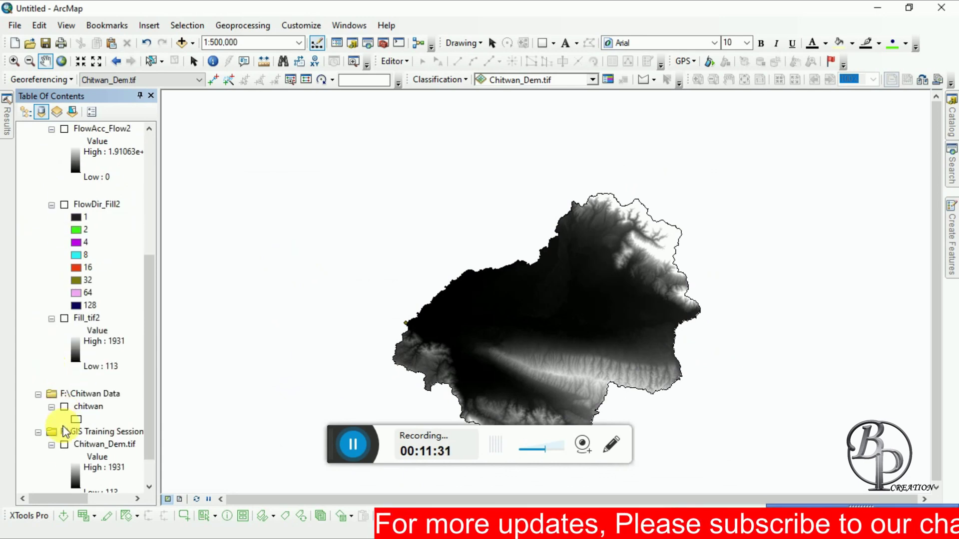
pyautogui.scroll(6, 61, 415)
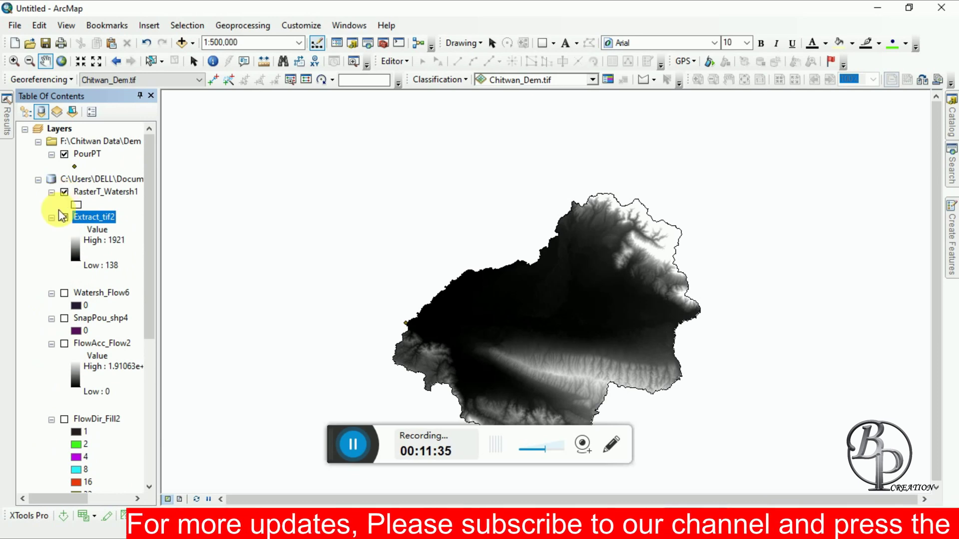
pyautogui.scroll(-7, 60, 350)
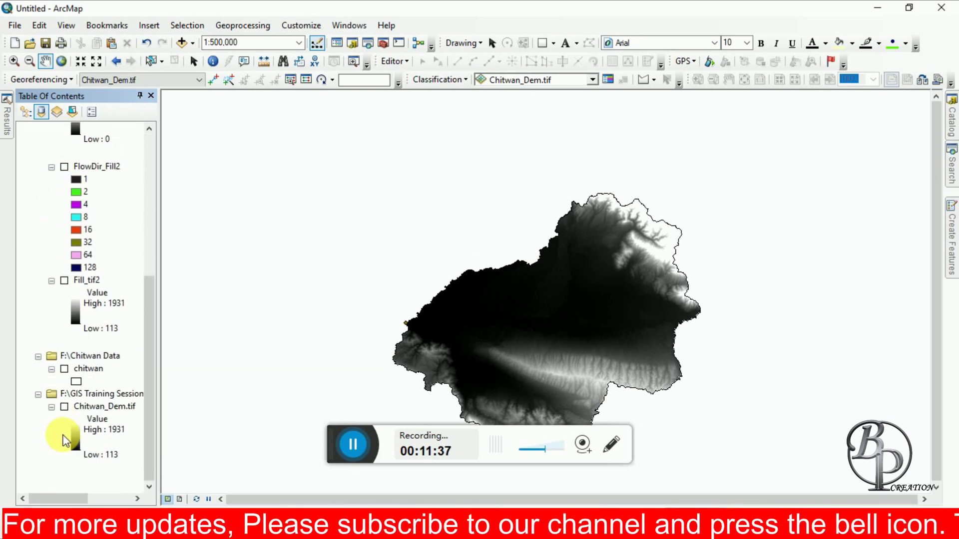
pyautogui.scroll(5, 133, 364)
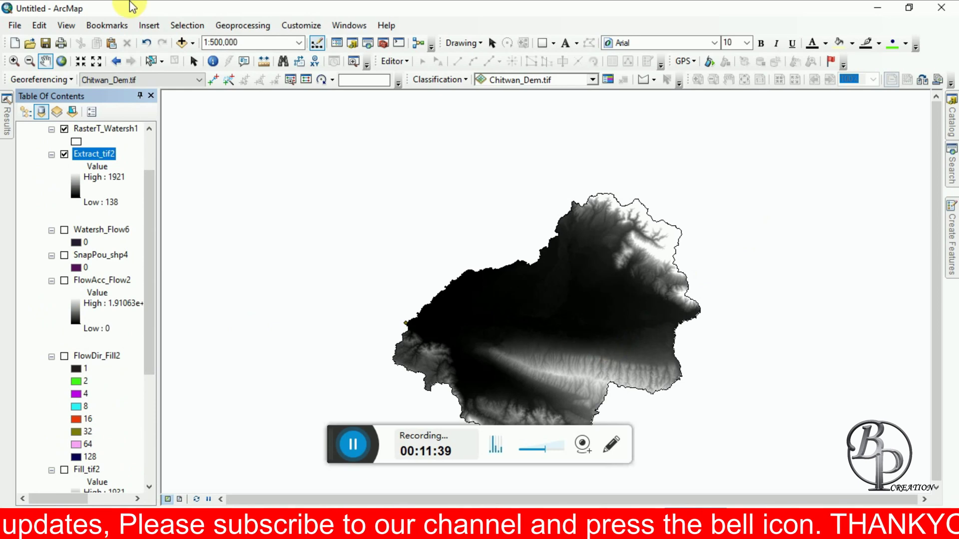
# Recolor the extracted DEM layer Extract_tif2 with the red-yellow-green color ramp, leaving the ramp uninverted
pyautogui.click(61, 60)
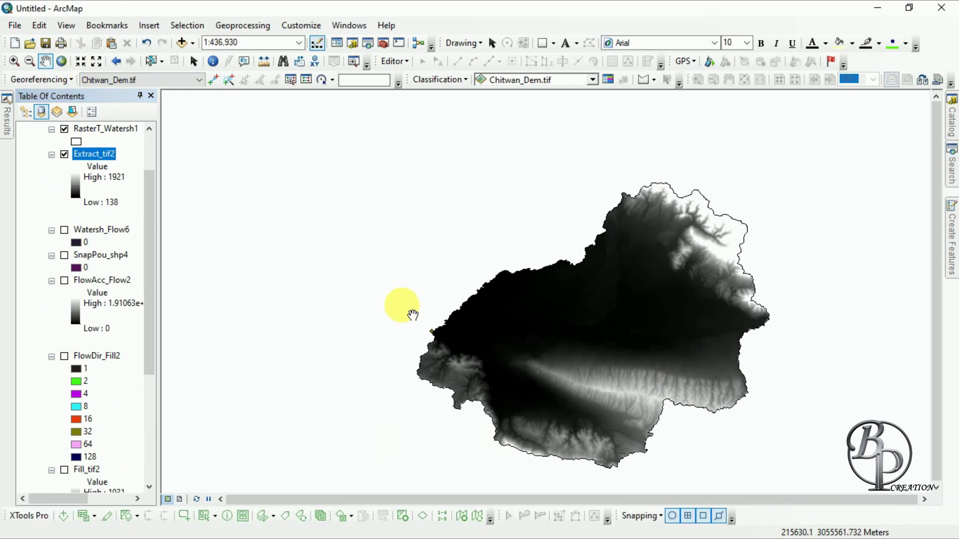
pyautogui.moveTo(657, 365); pyautogui.dragTo(566, 313)
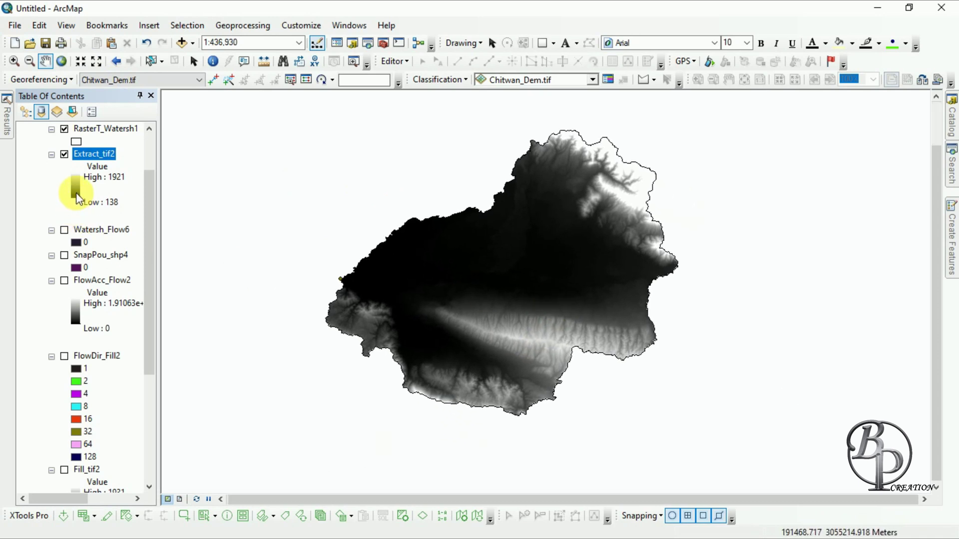
pyautogui.click(75, 192)
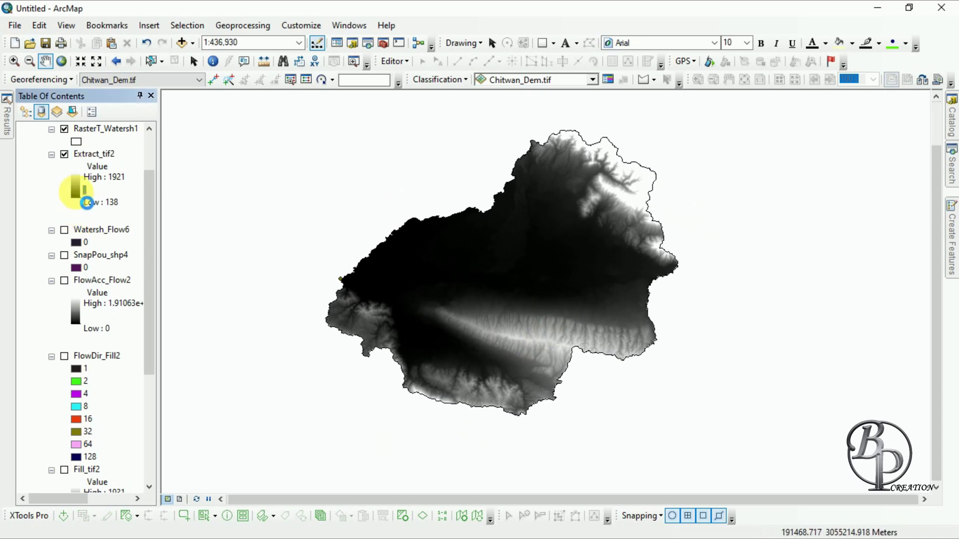
pyautogui.click(124, 241)
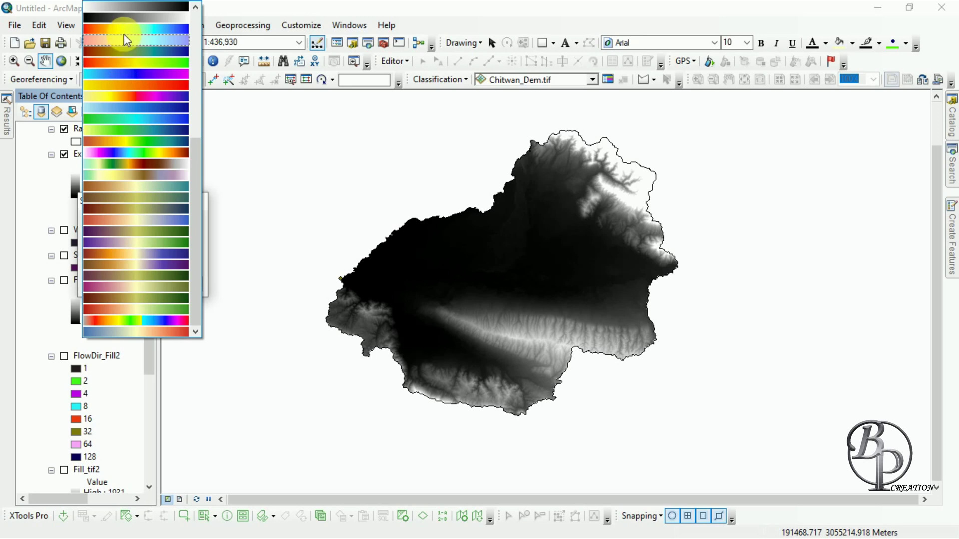
pyautogui.click(132, 53)
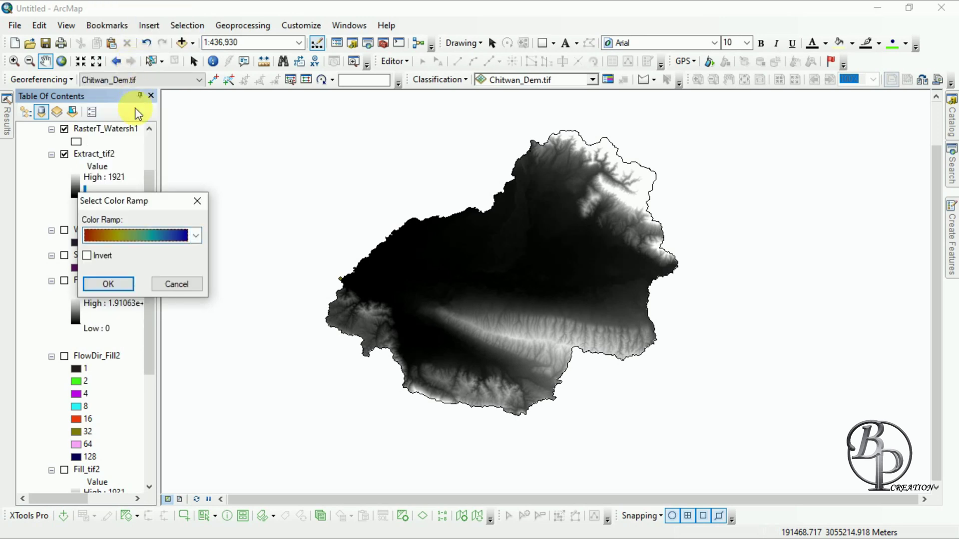
pyautogui.click(195, 236)
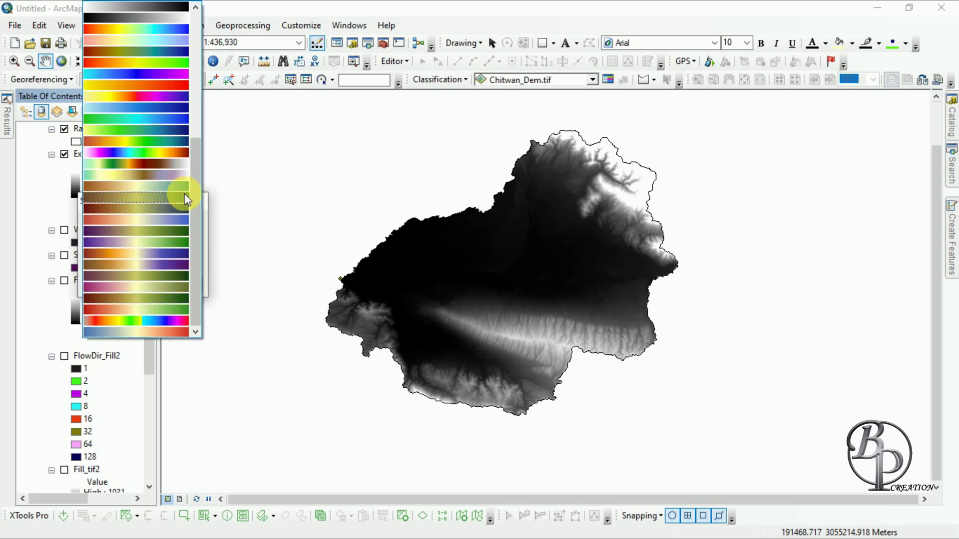
pyautogui.click(124, 63)
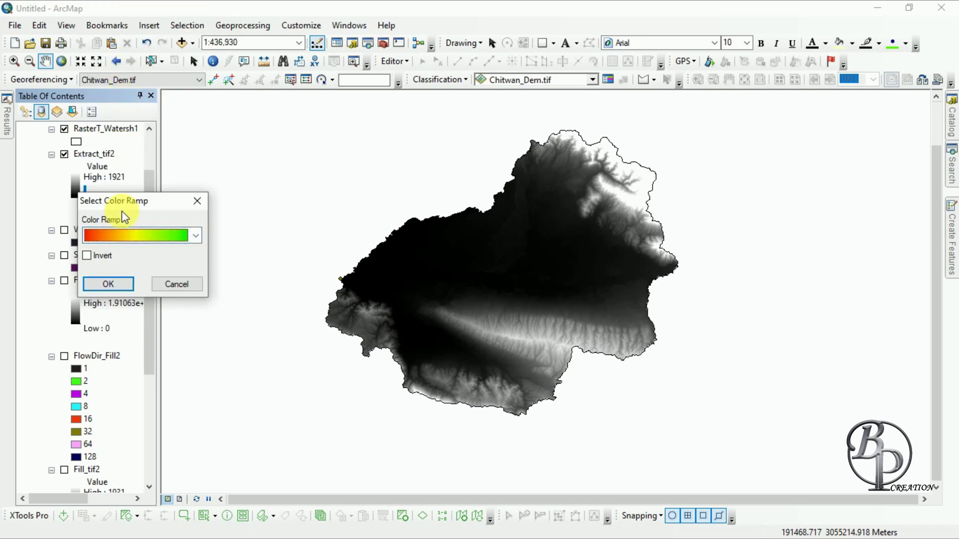
pyautogui.click(94, 288)
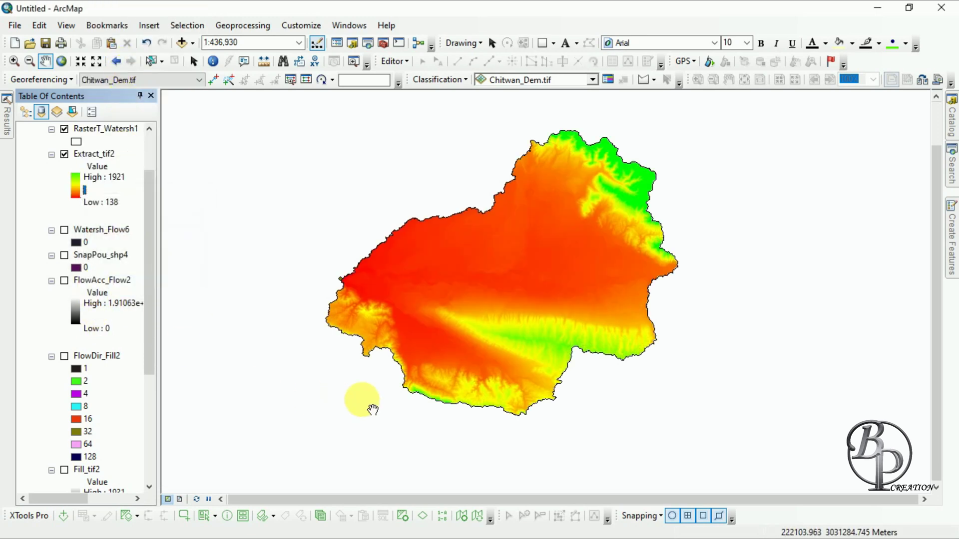